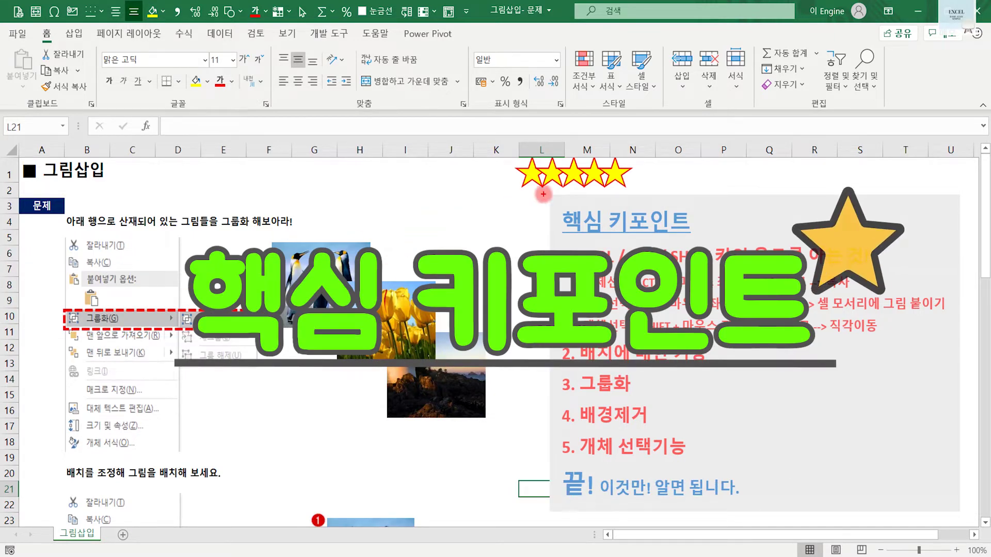
# Step: Mark up the key points and rules with circles, underlines, boxes and a tick
pyautogui.moveTo(611, 268)
pyautogui.mouseDown()
pyautogui.moveTo(570, 240)
pyautogui.moveTo(641, 279)
pyautogui.moveTo(656, 240)
pyautogui.moveTo(718, 266)
pyautogui.moveTo(709, 238)
pyautogui.moveTo(707, 266)
pyautogui.mouseUp()
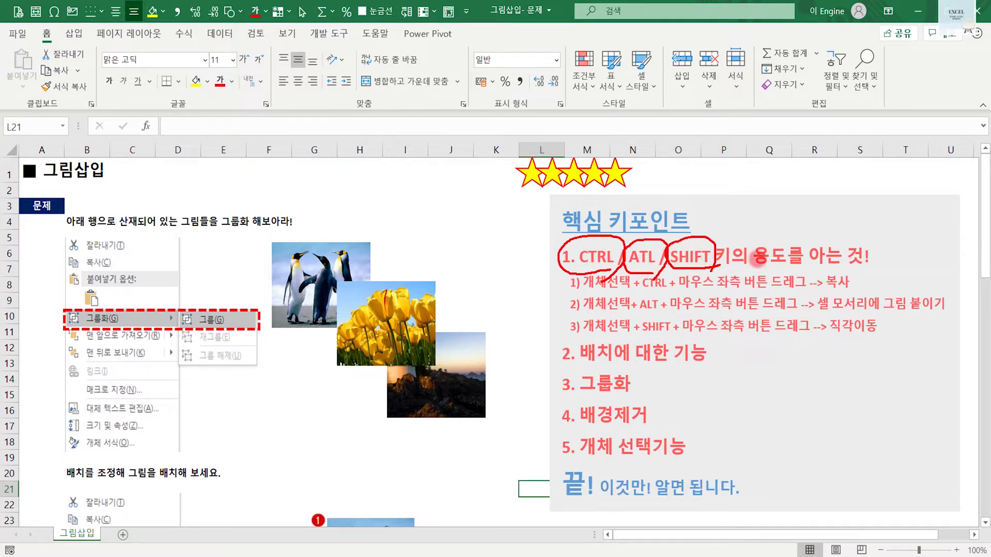
pyautogui.moveTo(731, 271); pyautogui.dragTo(739, 269)
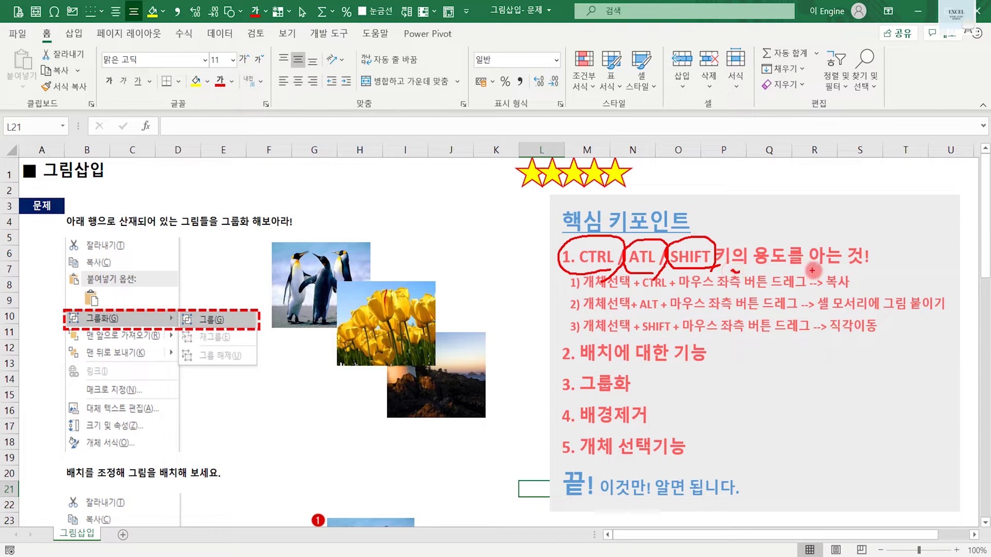
pyautogui.moveTo(849, 283)
pyautogui.mouseDown()
pyautogui.moveTo(818, 279)
pyautogui.moveTo(943, 317)
pyautogui.mouseUp()
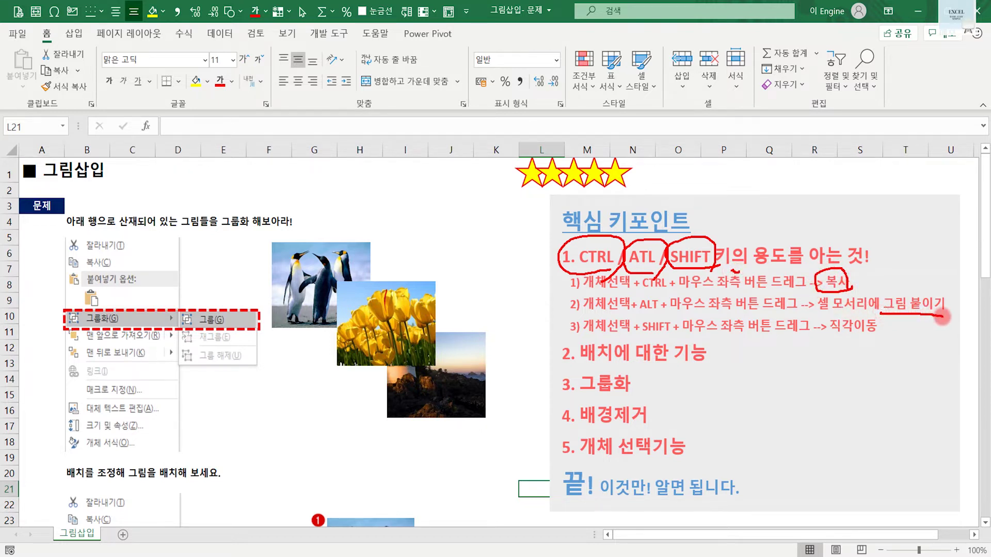
pyautogui.moveTo(827, 316); pyautogui.dragTo(825, 317)
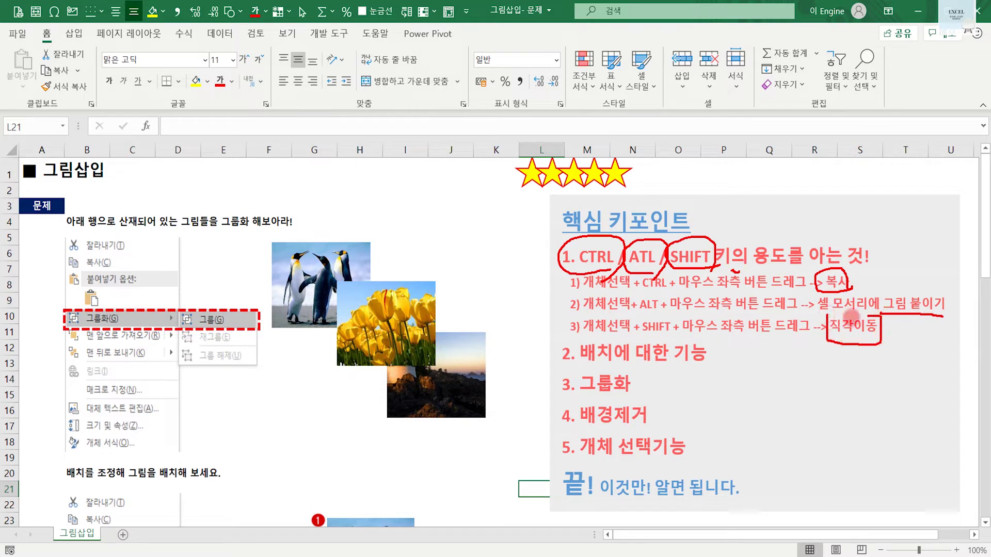
pyautogui.moveTo(578, 339); pyautogui.dragTo(717, 368)
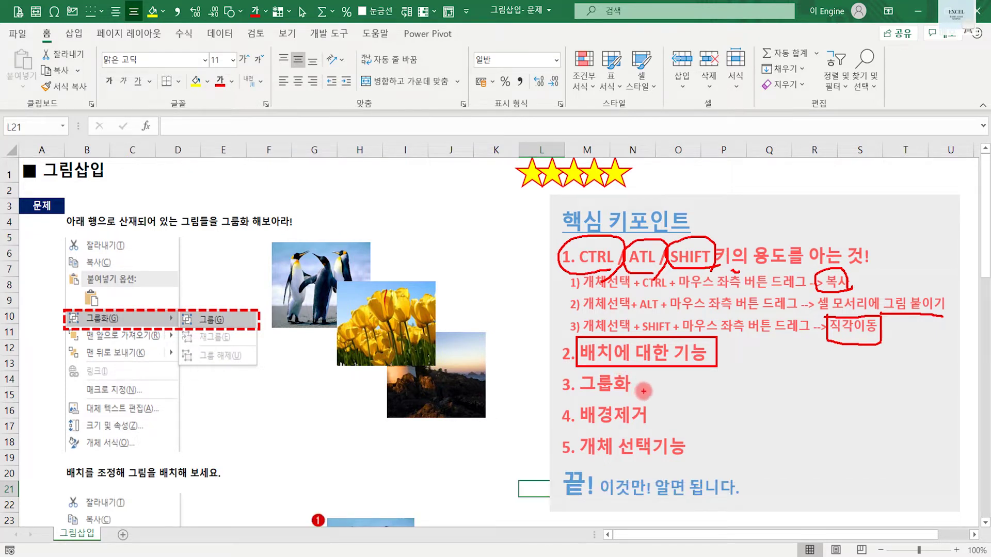
pyautogui.moveTo(653, 411); pyautogui.dragTo(662, 410)
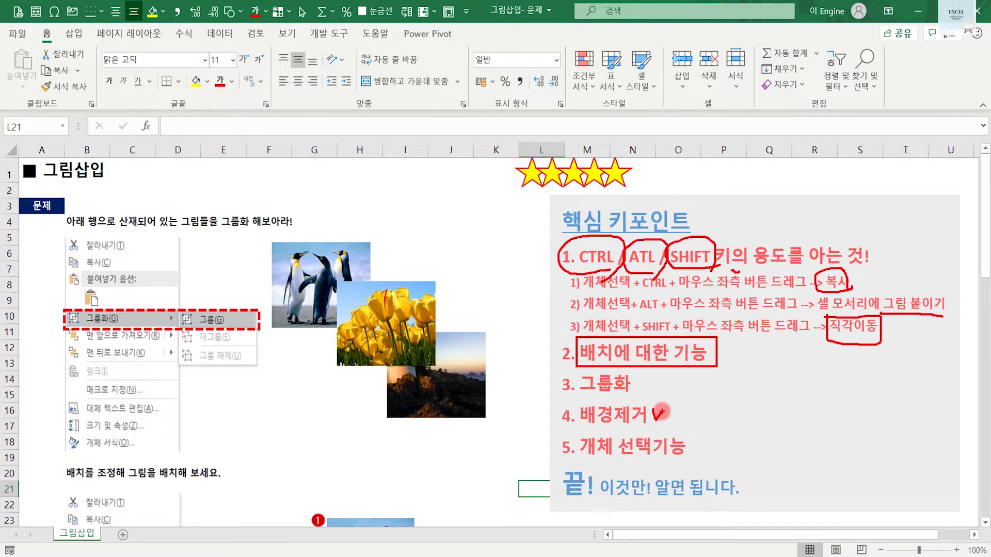
pyautogui.moveTo(580, 431); pyautogui.dragTo(686, 459)
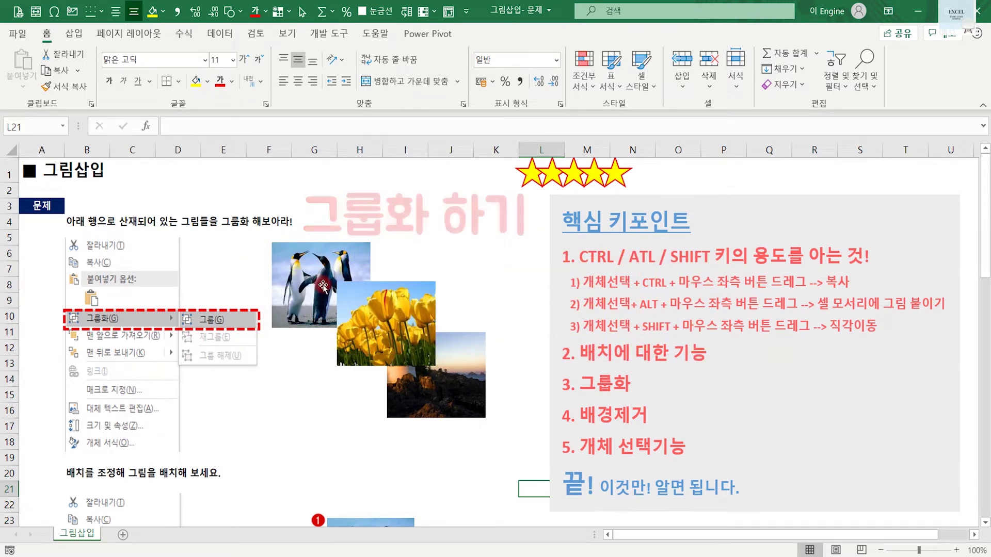
# Step: Select the penguin picture, add the tulip and sunset pictures, and bring up their shortcut menu
pyautogui.click(308, 262)
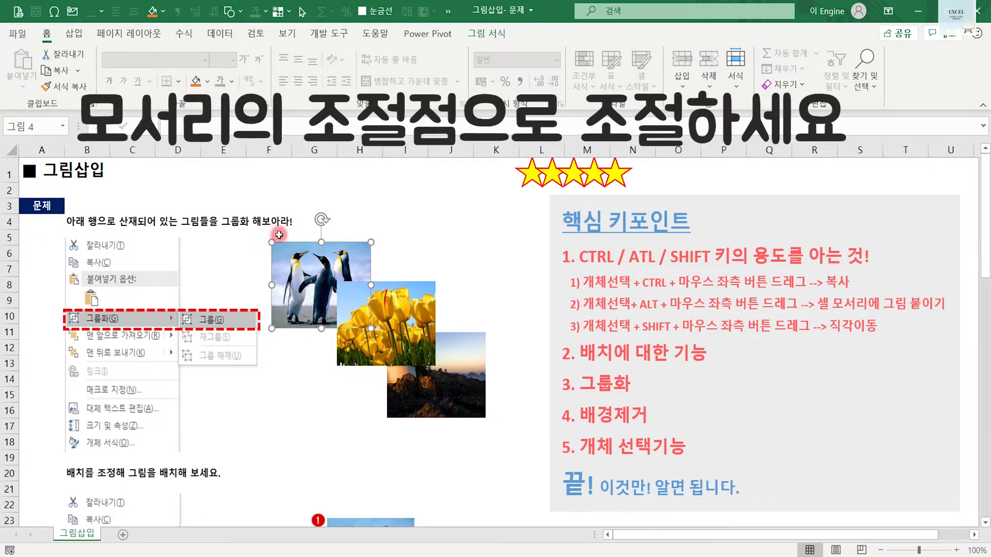
pyautogui.moveTo(372, 242)
pyautogui.mouseDown()
pyautogui.moveTo(388, 233)
pyautogui.moveTo(370, 243)
pyautogui.mouseUp()
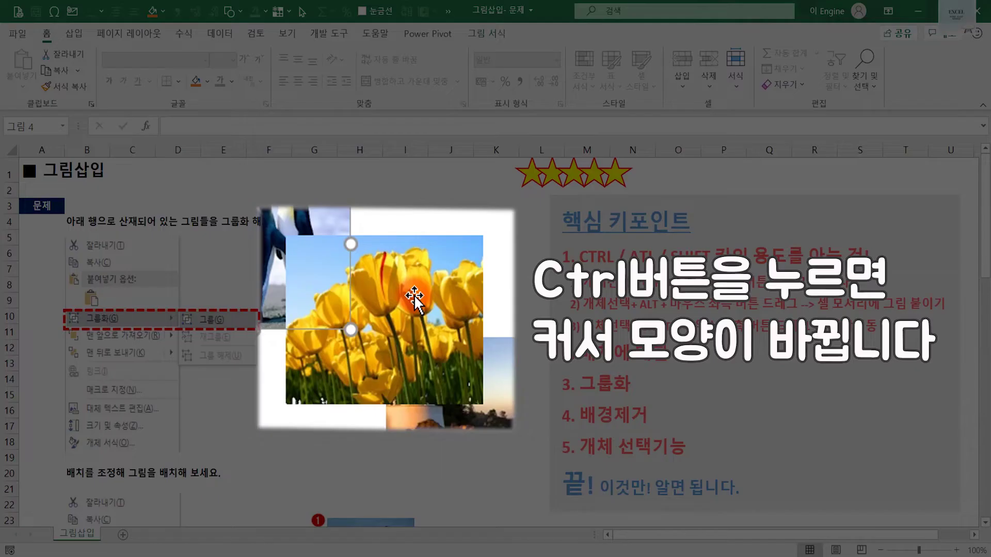
pyautogui.moveTo(414, 298); pyautogui.dragTo(454, 264)
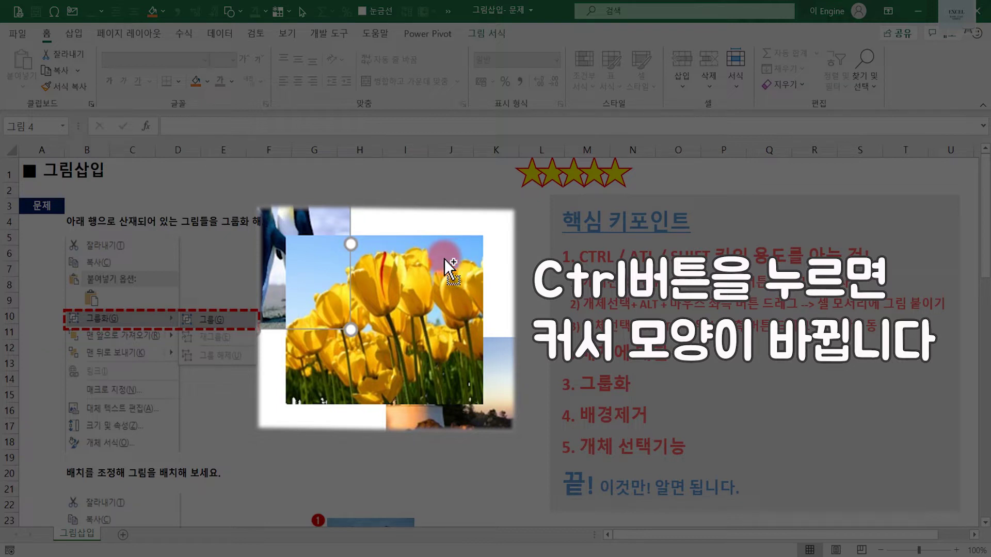
pyautogui.keyDown('ctrl'); pyautogui.click(444, 259); pyautogui.keyUp('ctrl')
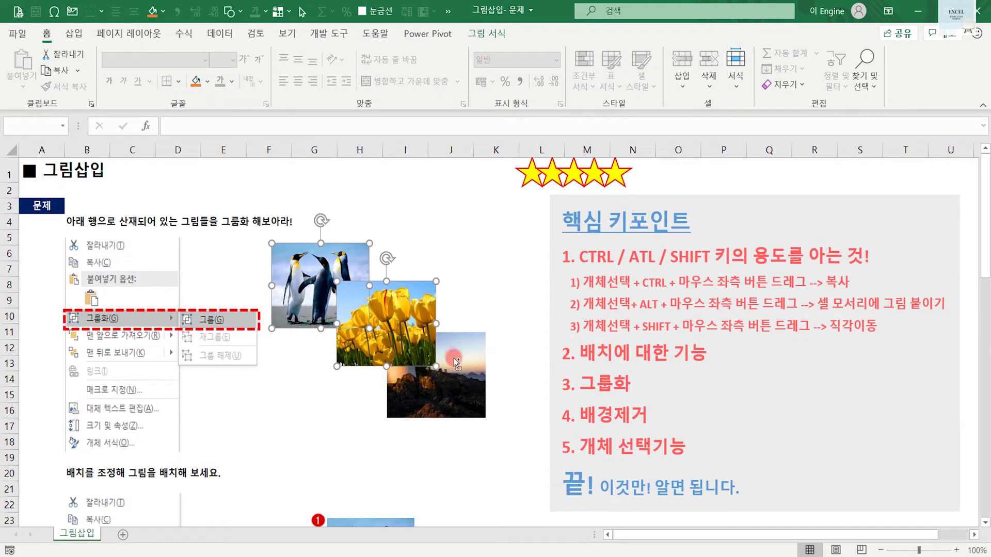
pyautogui.keyDown('ctrl'); pyautogui.click(453, 399); pyautogui.keyUp('ctrl')
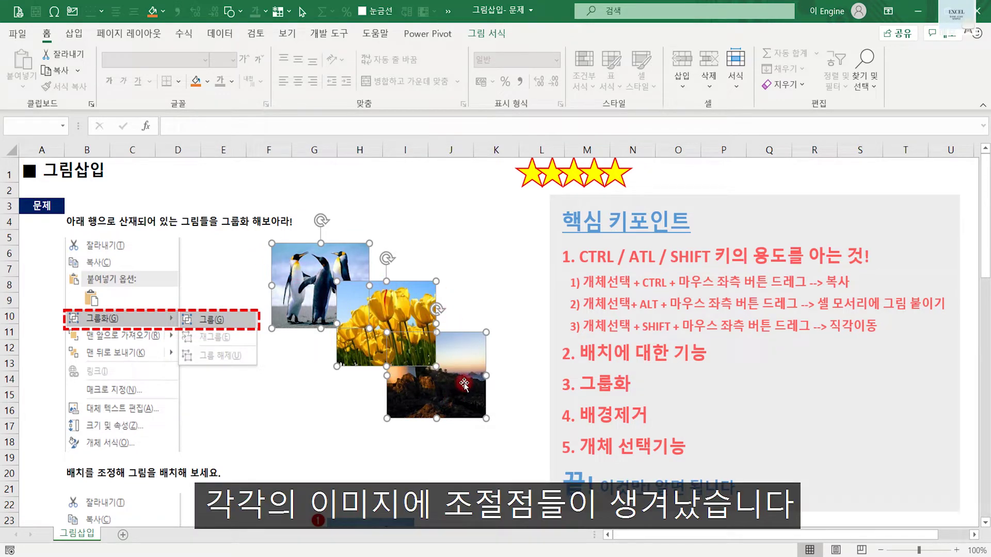
pyautogui.rightClick(394, 309)
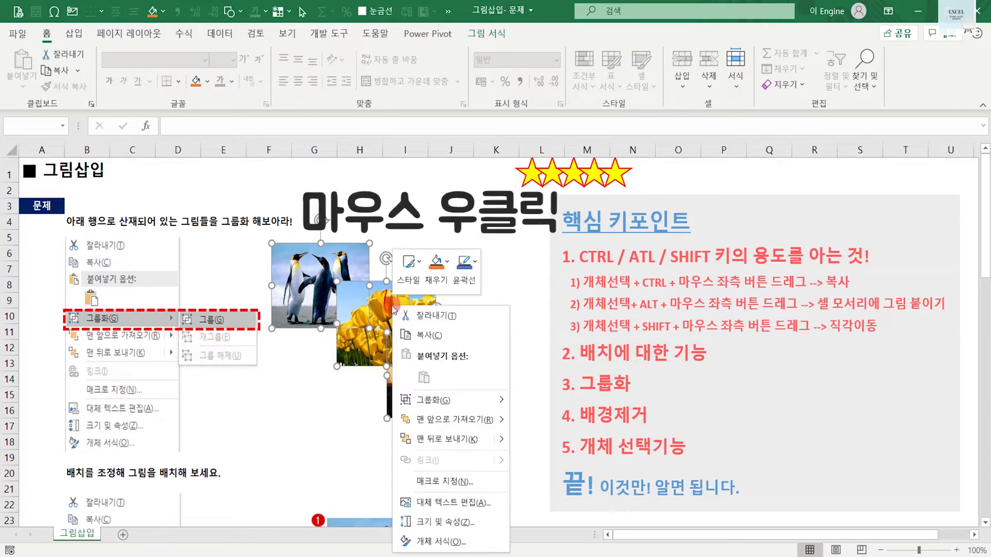
# Step: Group the three pictures with 그룹화 > 그룹, then reselect the whole group 그룹 30
pyautogui.click(448, 400)
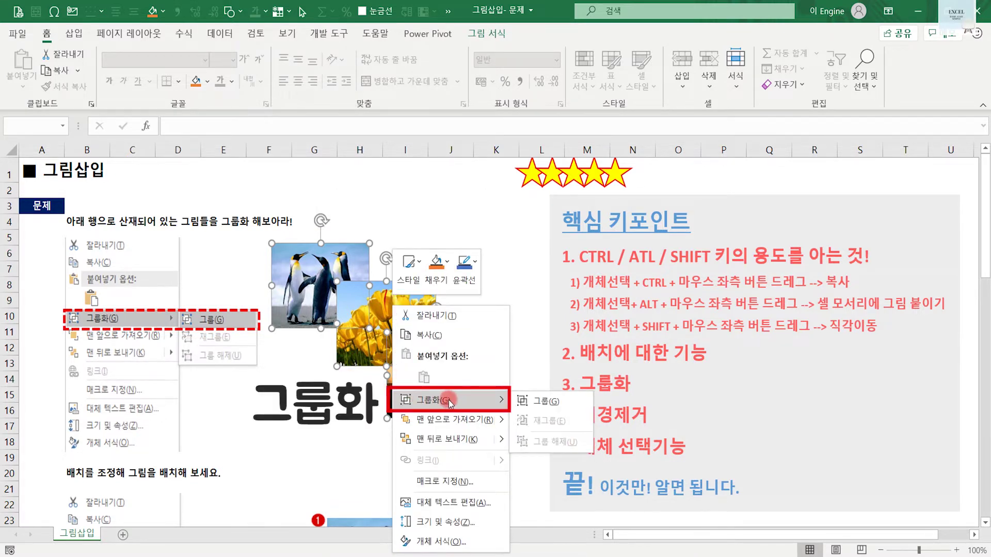
pyautogui.click(543, 402)
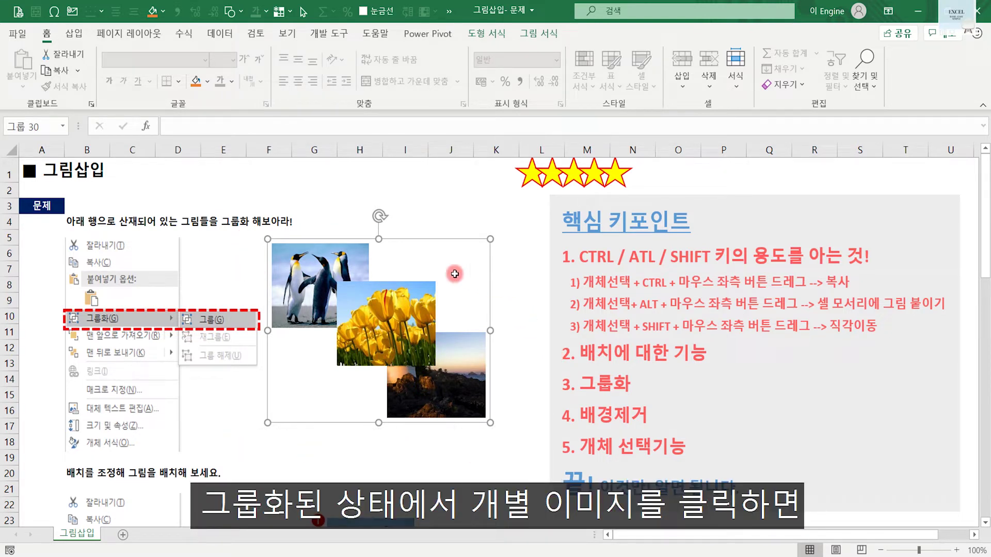
pyautogui.click(325, 265)
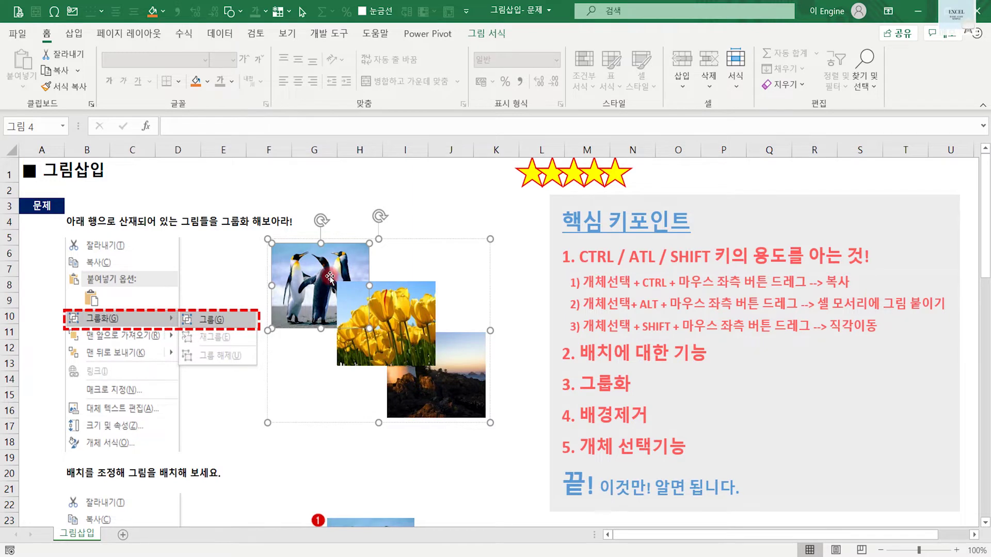
pyautogui.press('Escape')
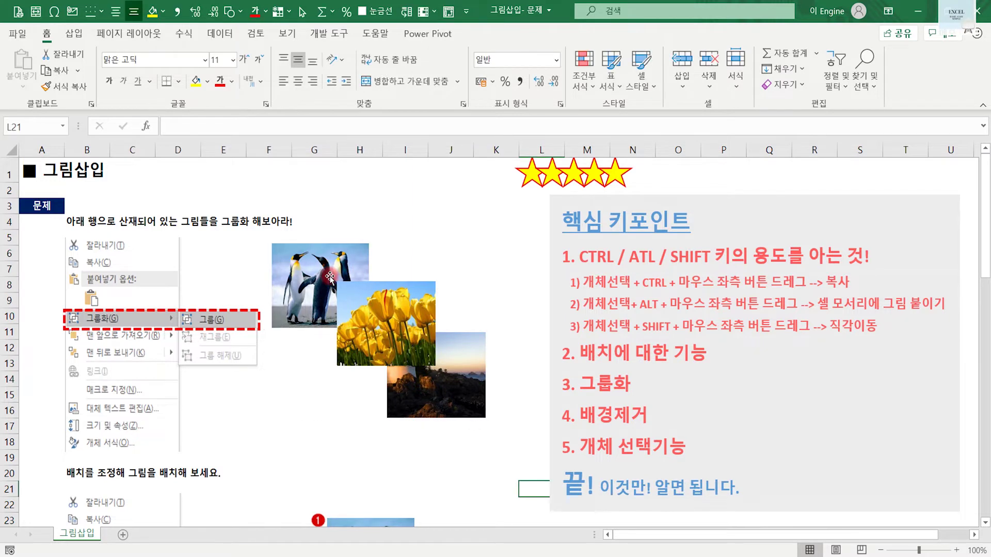
pyautogui.click(329, 278)
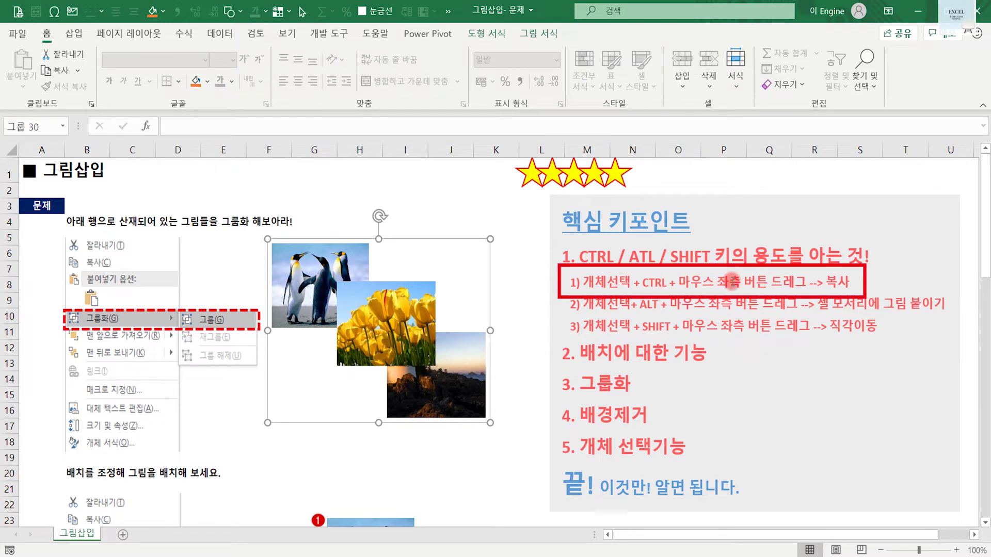
pyautogui.press('ctrl')
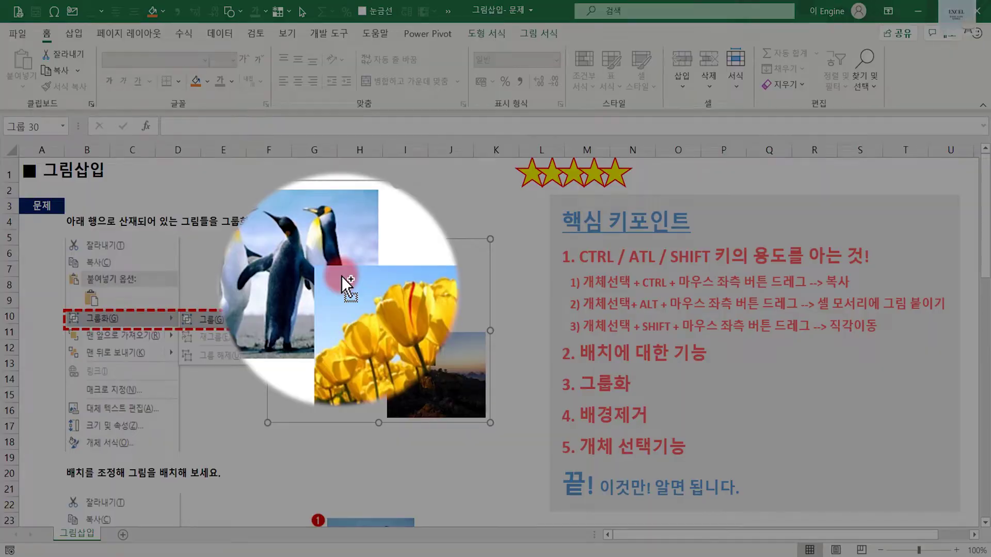
pyautogui.moveTo(341, 275); pyautogui.dragTo(447, 289)
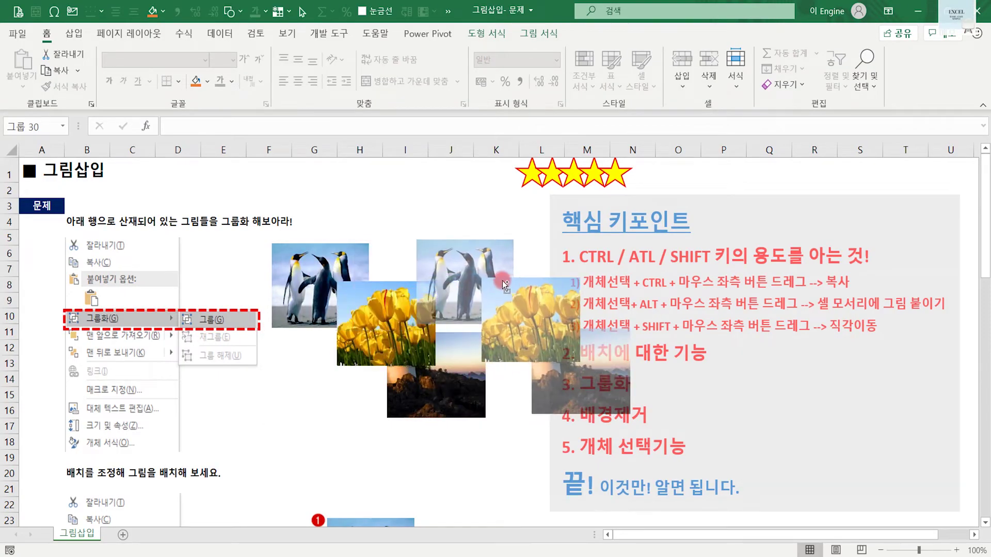
pyautogui.moveTo(447, 289)
pyautogui.mouseDown()
pyautogui.moveTo(534, 278)
pyautogui.moveTo(556, 420)
pyautogui.mouseUp()
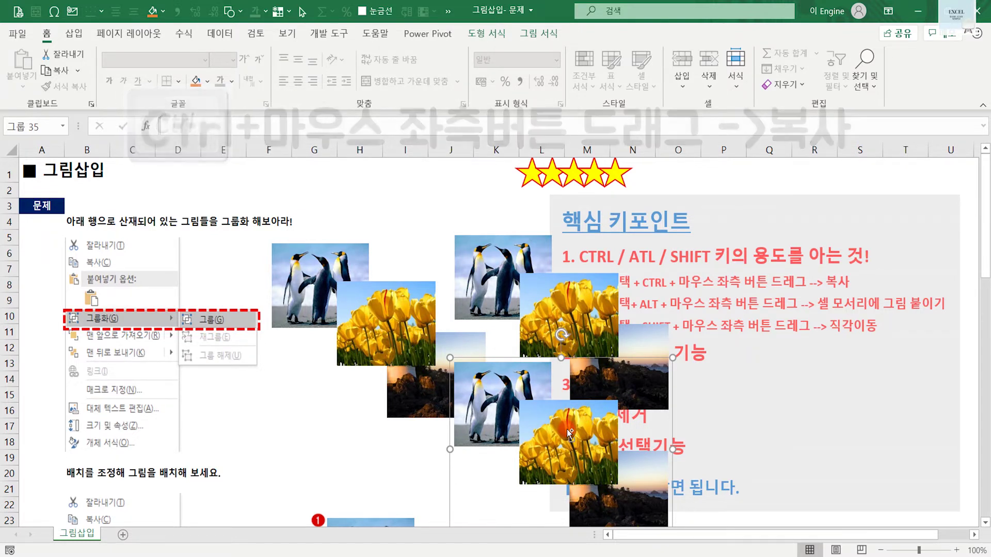
pyautogui.hotkey('ctrl', 'z')
pyautogui.hotkey('ctrl', 'z')
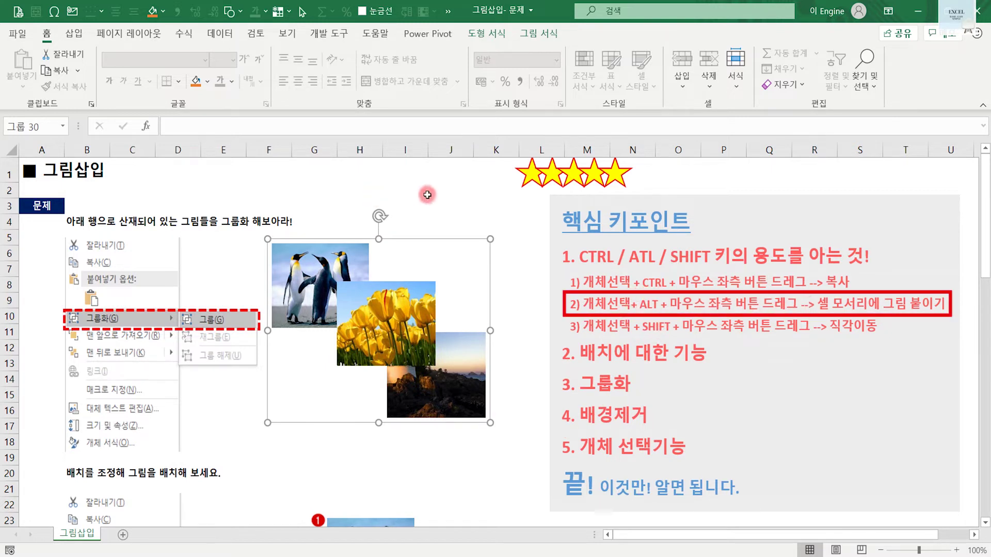
pyautogui.click(297, 34)
pyautogui.click(364, 82)
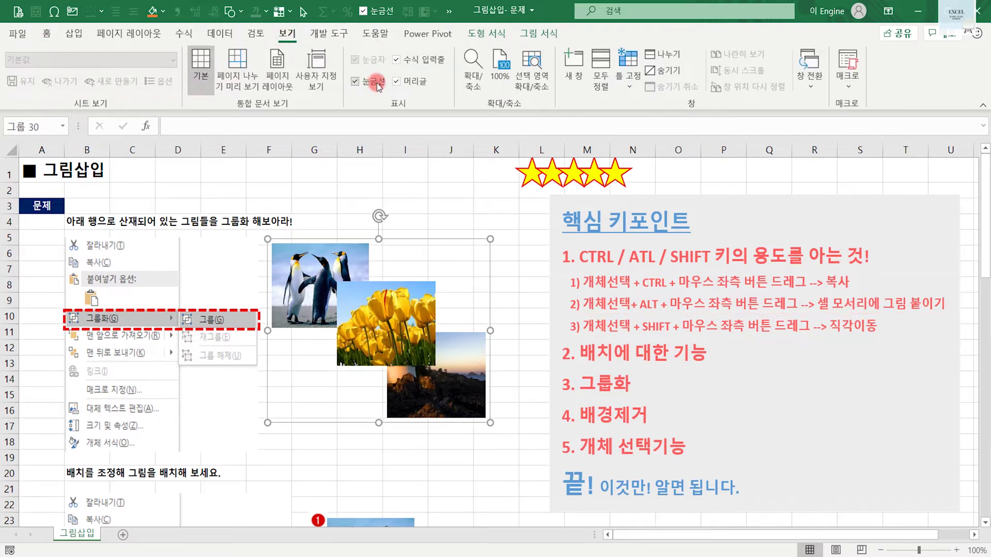
pyautogui.click(453, 204)
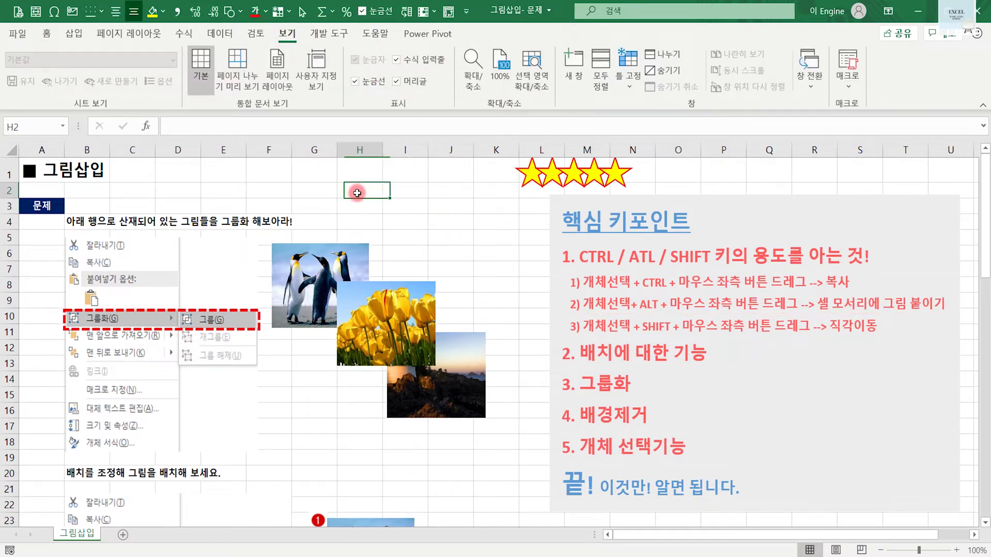
pyautogui.click(317, 192)
pyautogui.click(269, 190)
pyautogui.click(314, 171)
pyautogui.click(405, 190)
pyautogui.click(496, 256)
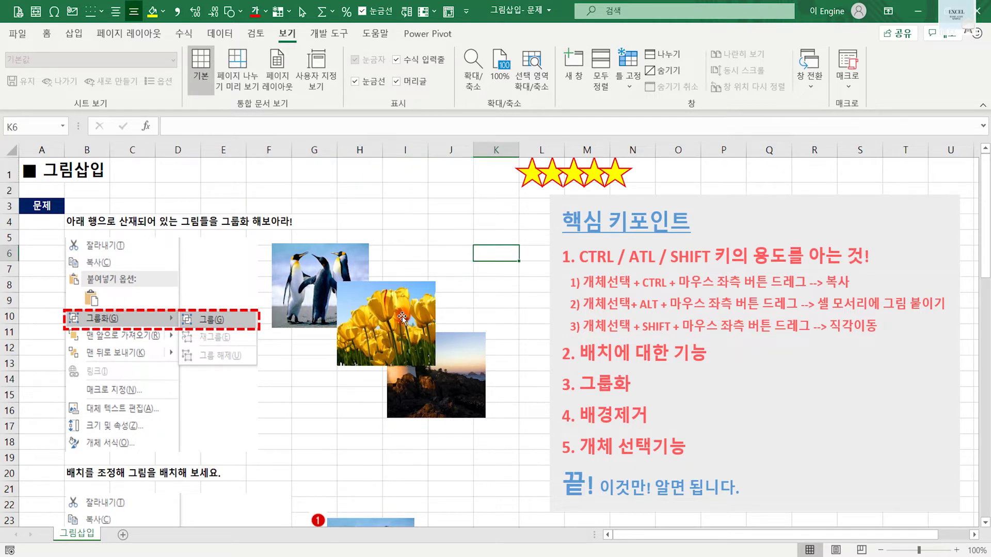
pyautogui.press('alt')
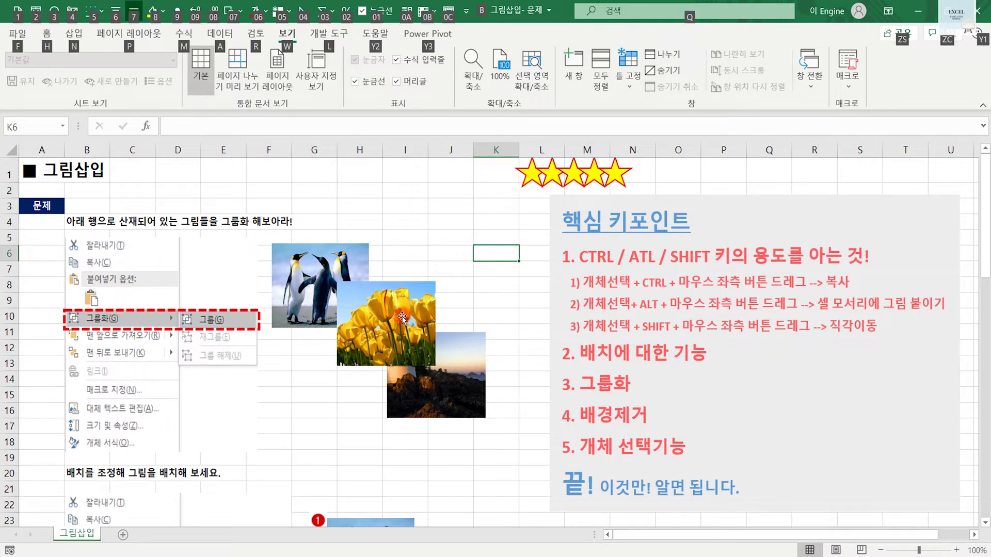
pyautogui.press('alt')
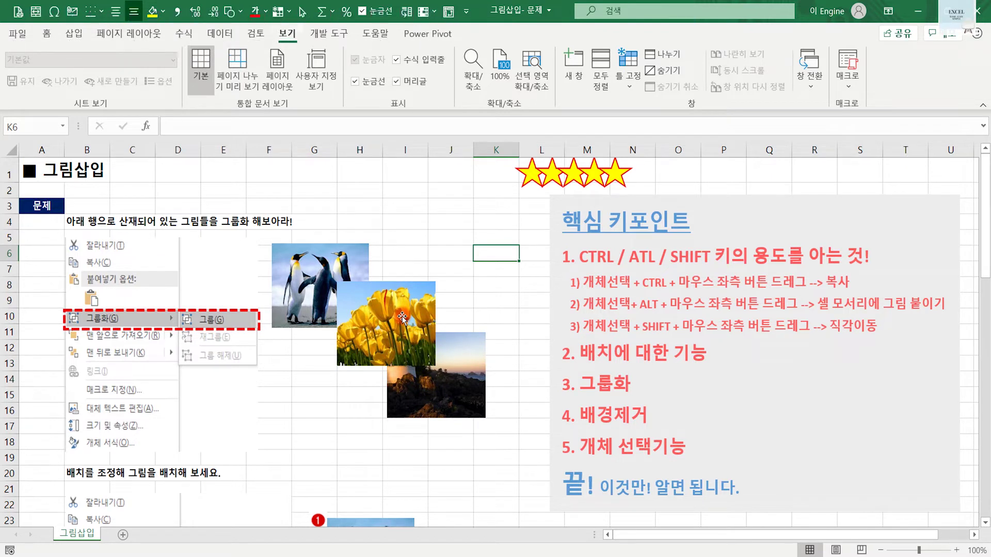
pyautogui.press('alt')
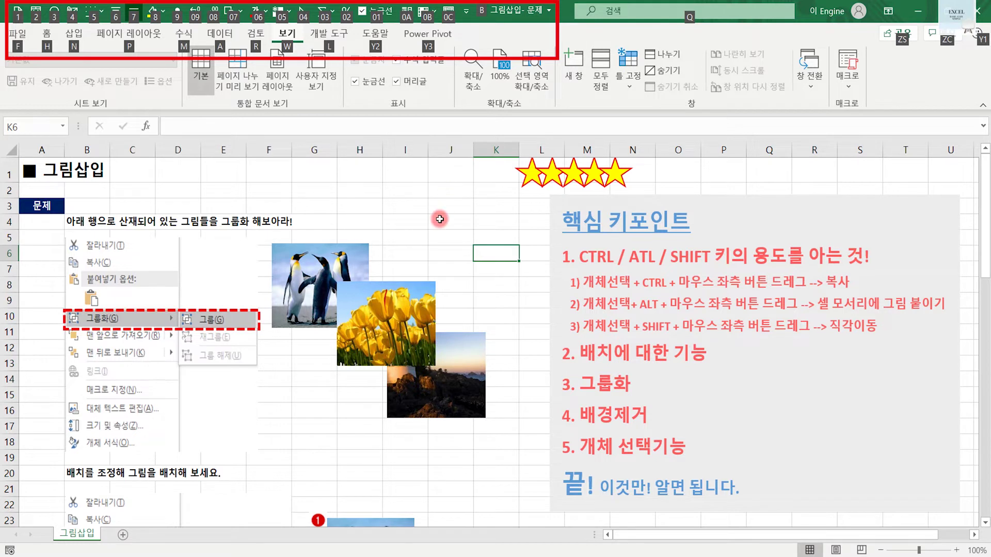
pyautogui.press('alt')
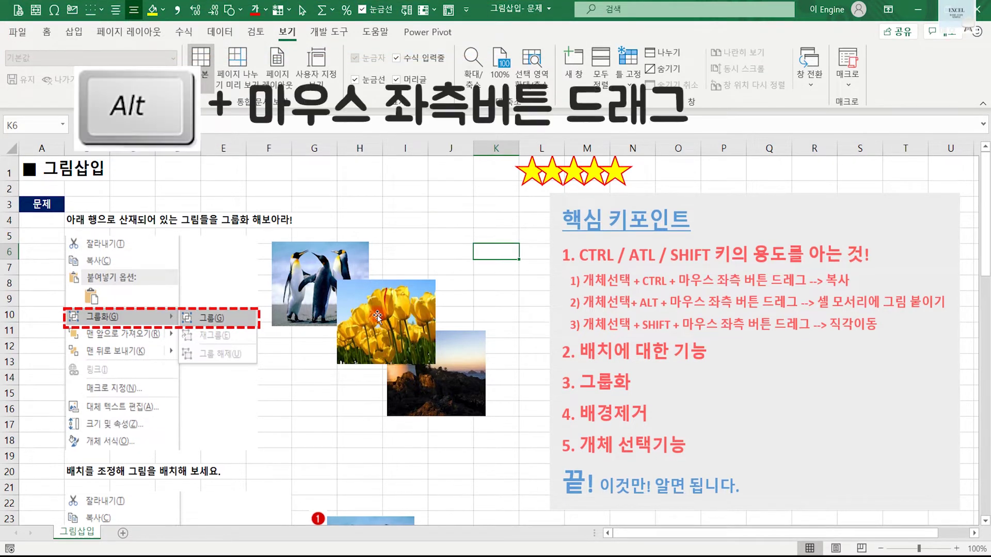
# Step: Alt-drag the picture group so it snaps to cell corners, settling near column H
pyautogui.moveTo(377, 315); pyautogui.dragTo(485, 320)
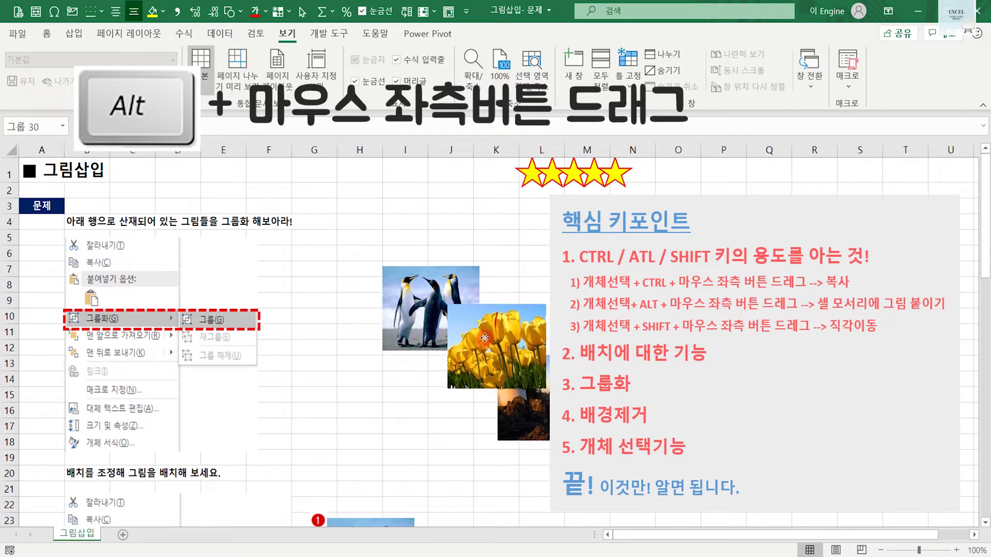
pyautogui.moveTo(485, 320)
pyautogui.mouseDown()
pyautogui.moveTo(445, 334)
pyautogui.moveTo(441, 351)
pyautogui.mouseUp()
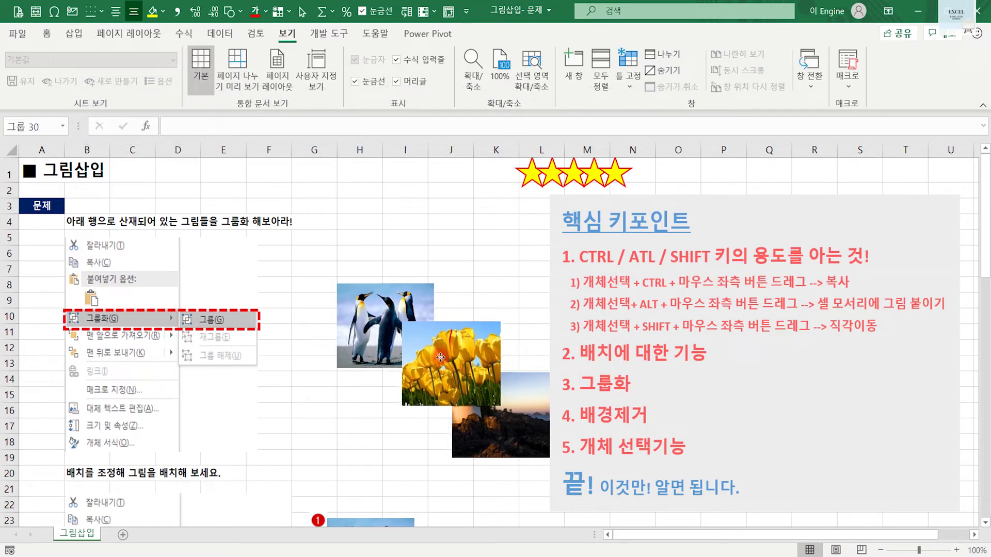
pyautogui.moveTo(442, 350); pyautogui.dragTo(440, 348)
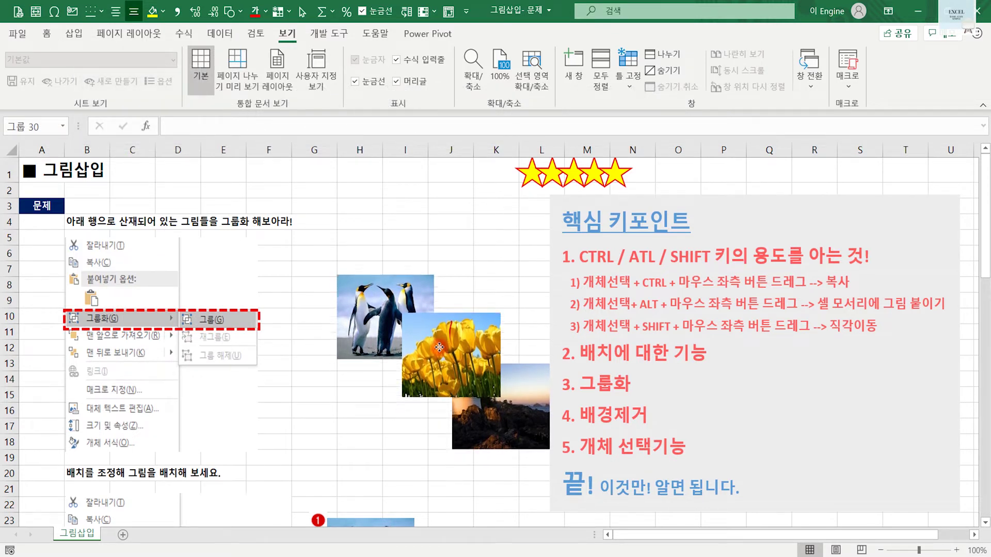
pyautogui.moveTo(440, 347); pyautogui.dragTo(444, 290)
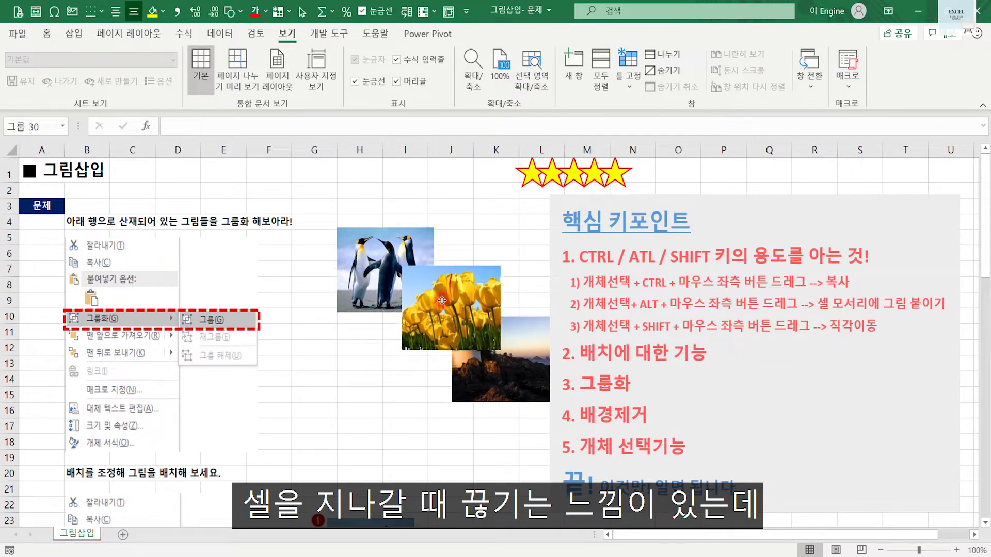
pyautogui.moveTo(444, 290); pyautogui.dragTo(444, 285)
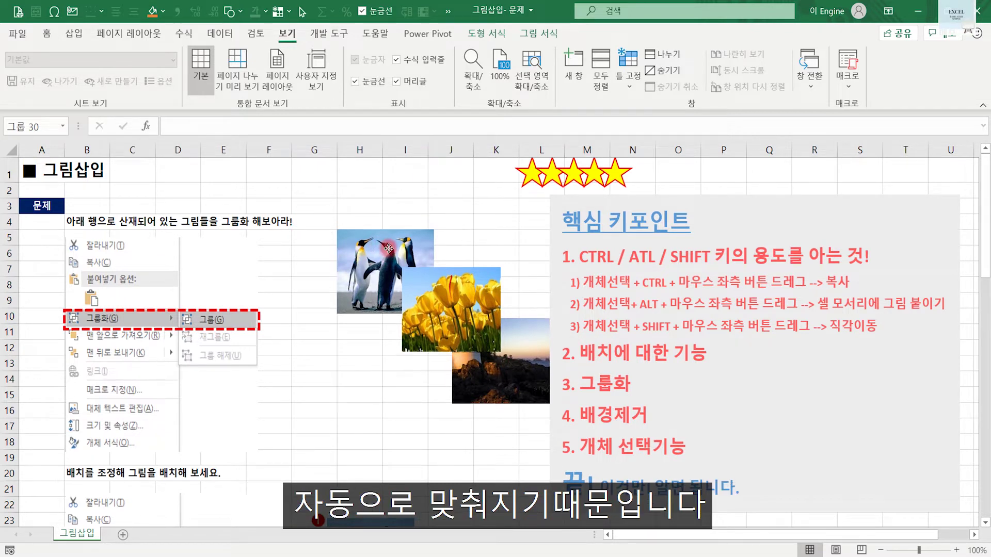
pyautogui.moveTo(388, 234); pyautogui.dragTo(388, 265)
pyautogui.scroll(-3, 287, 431)
pyautogui.scroll(-1, 287, 431)
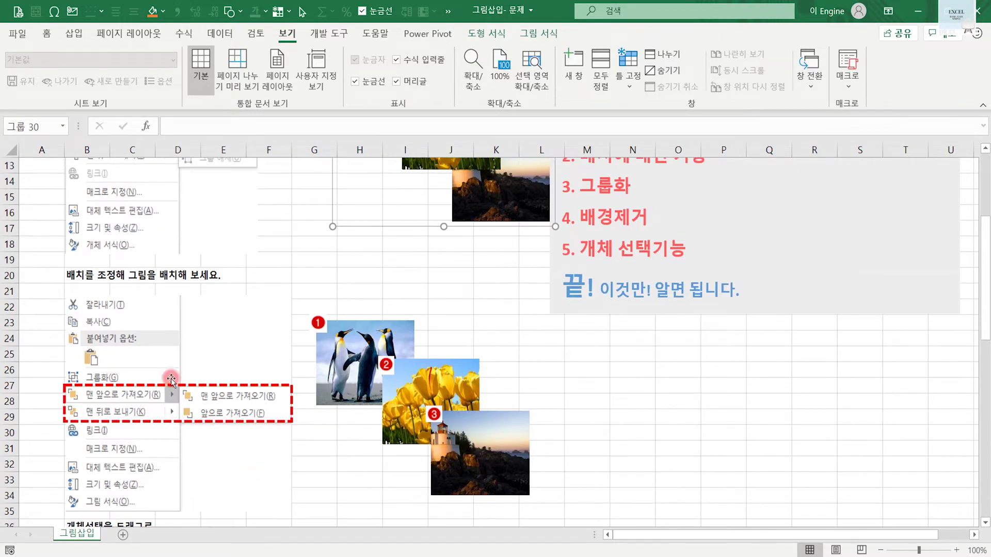
pyautogui.scroll(4, 382, 392)
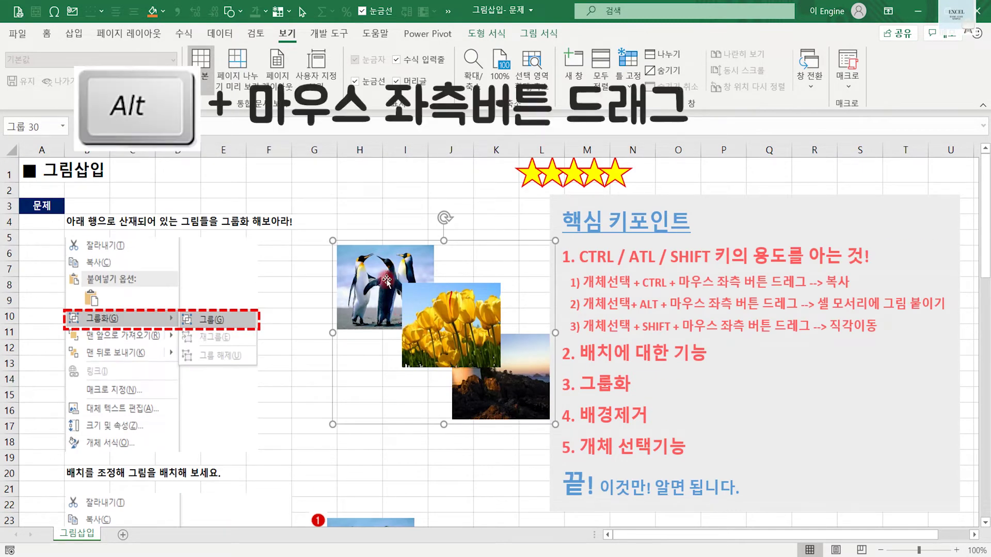
pyautogui.moveTo(387, 282); pyautogui.dragTo(389, 364)
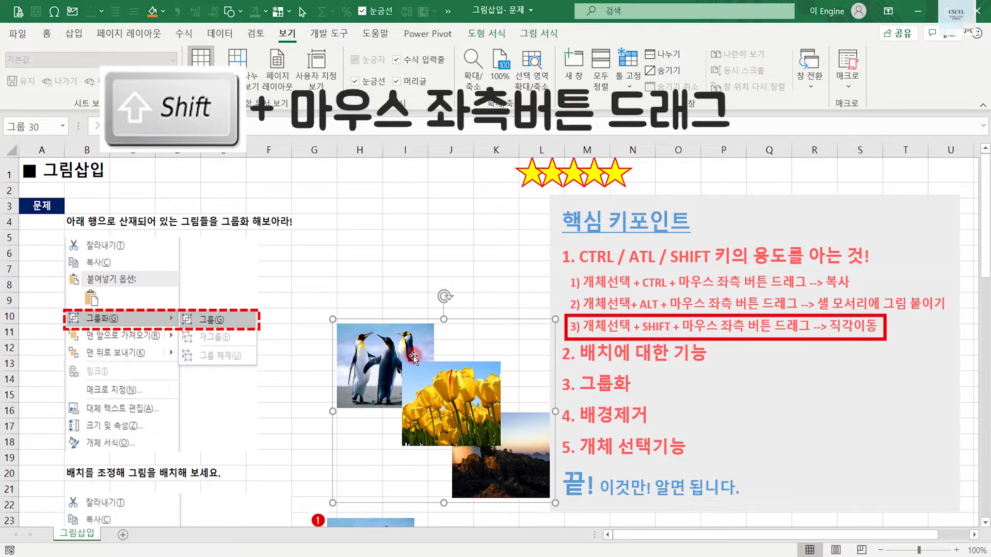
# Step: Shift-drag the group straight left, up, down and right, ending over columns G to K
pyautogui.moveTo(413, 355)
pyautogui.mouseDown()
pyautogui.moveTo(199, 358)
pyautogui.moveTo(368, 352)
pyautogui.mouseUp()
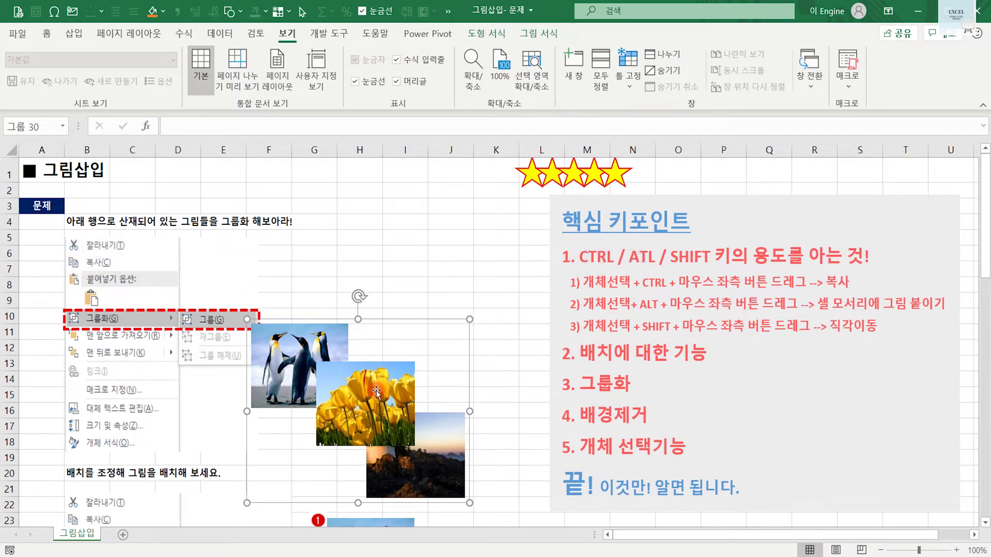
pyautogui.moveTo(386, 387); pyautogui.dragTo(387, 266)
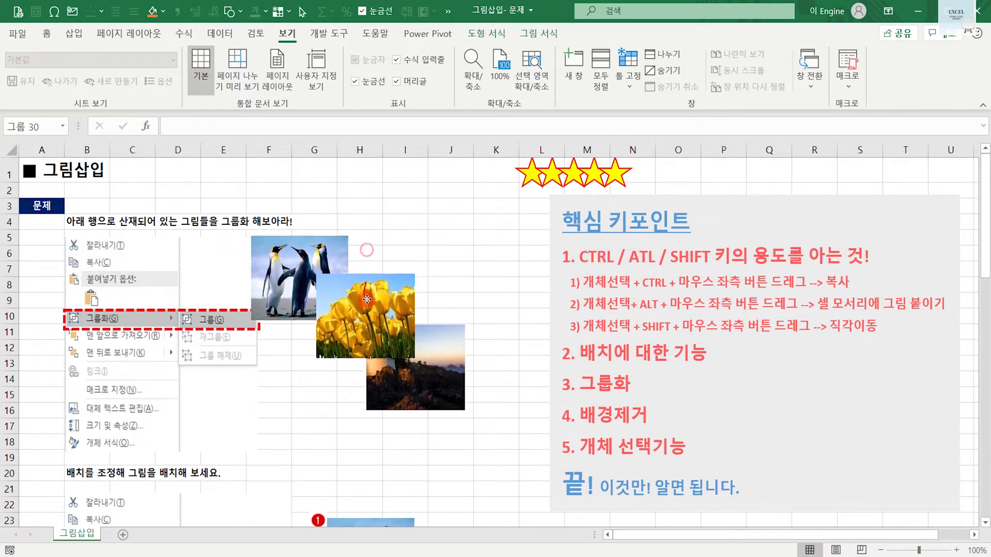
pyautogui.moveTo(386, 266)
pyautogui.mouseDown()
pyautogui.moveTo(357, 426)
pyautogui.moveTo(532, 446)
pyautogui.moveTo(330, 446)
pyautogui.mouseUp()
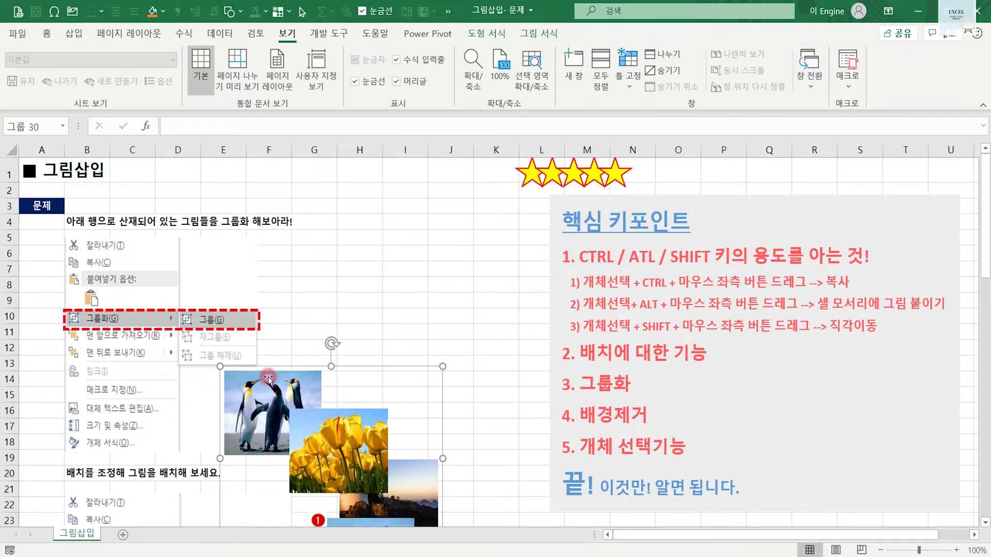
pyautogui.moveTo(320, 434)
pyautogui.mouseDown()
pyautogui.moveTo(499, 429)
pyautogui.moveTo(418, 419)
pyautogui.moveTo(429, 265)
pyautogui.moveTo(429, 329)
pyautogui.mouseUp()
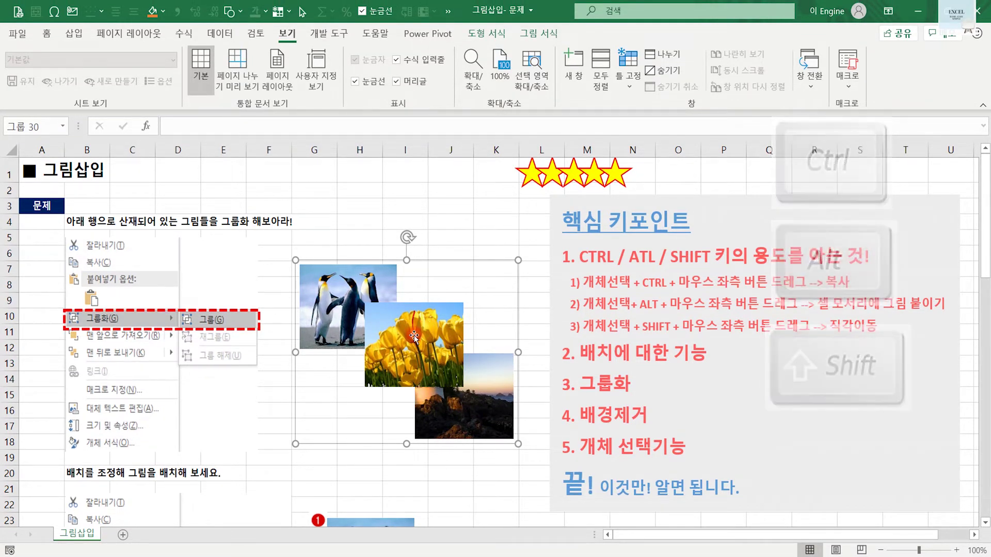
pyautogui.moveTo(429, 326); pyautogui.dragTo(422, 298)
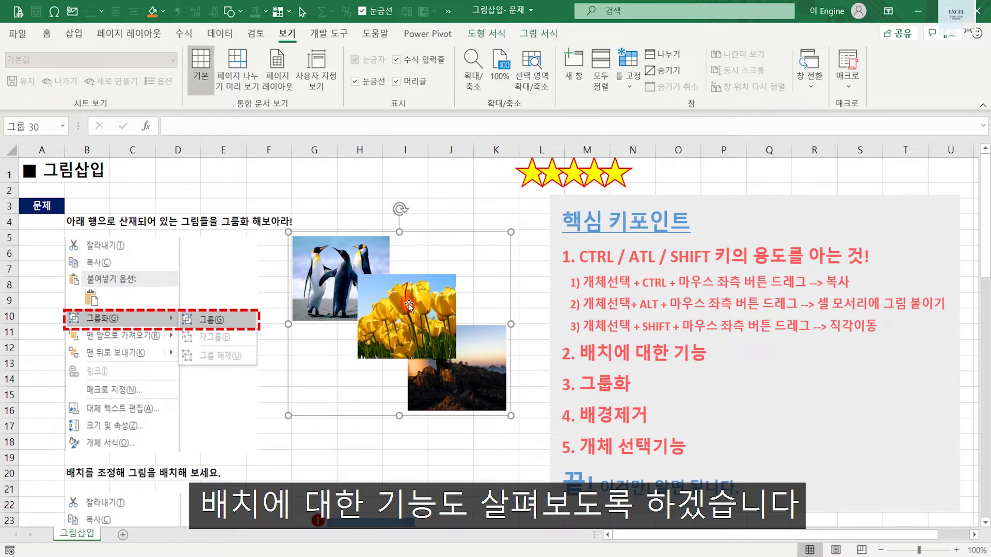
# Step: Bring the penguin picture to the front within the group
pyautogui.click(480, 492)
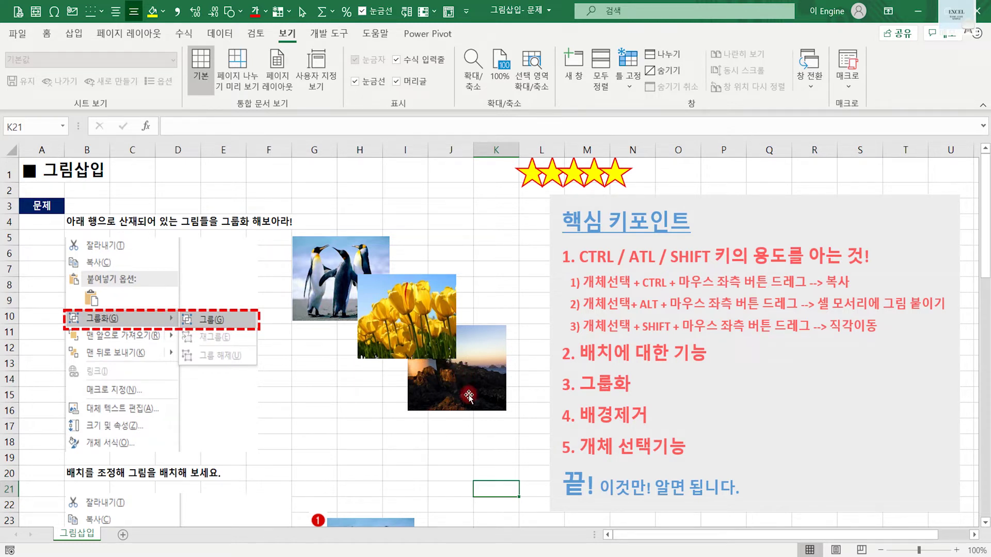
pyautogui.click(341, 262)
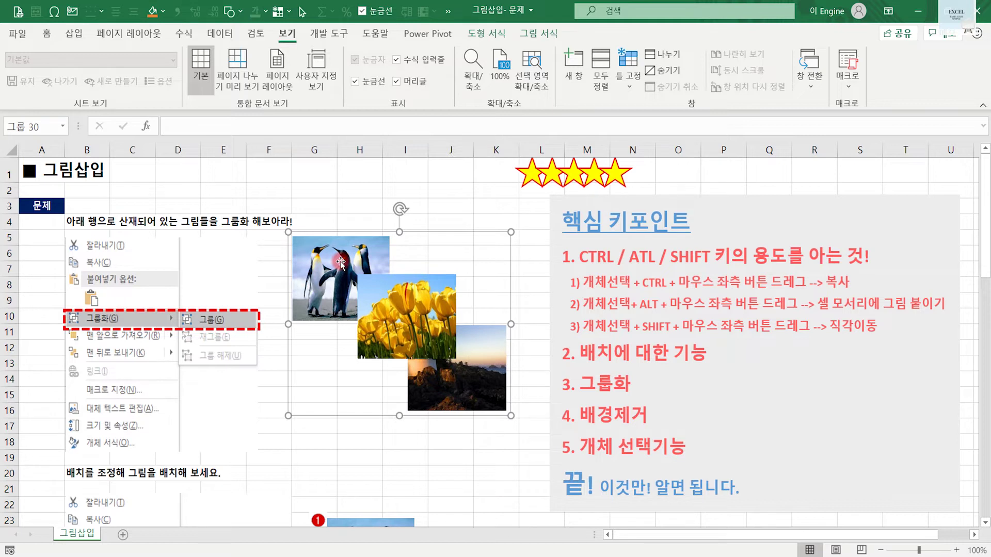
pyautogui.click(341, 262)
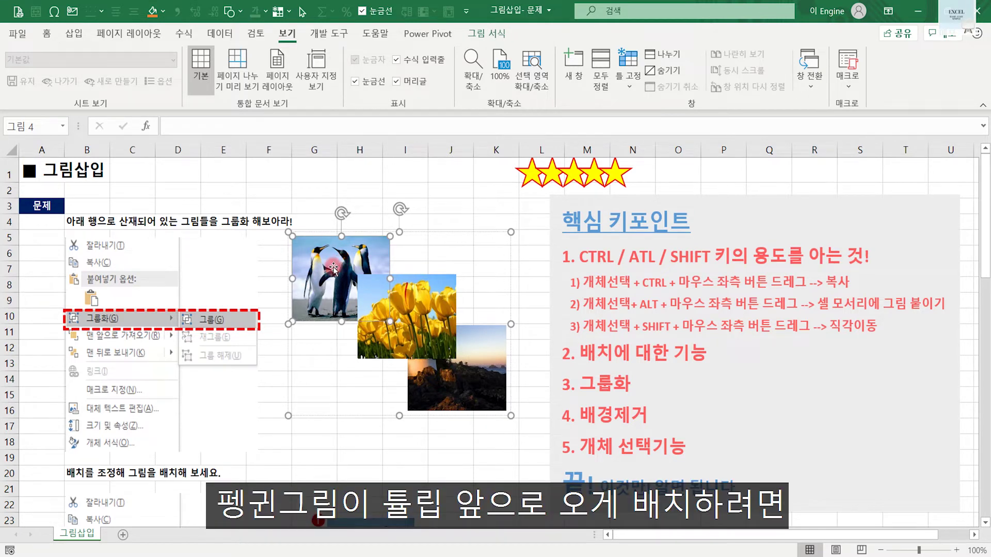
pyautogui.rightClick(334, 268)
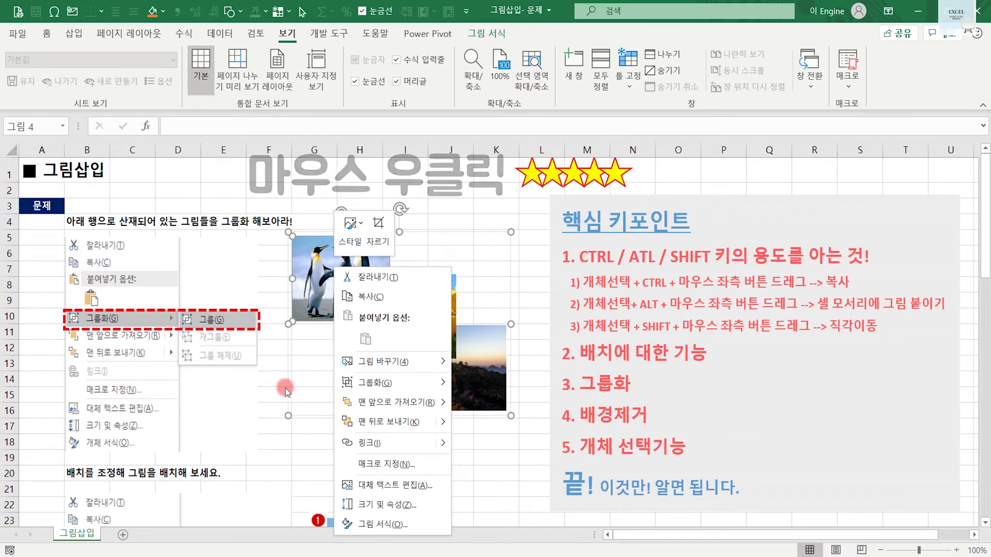
pyautogui.click(383, 403)
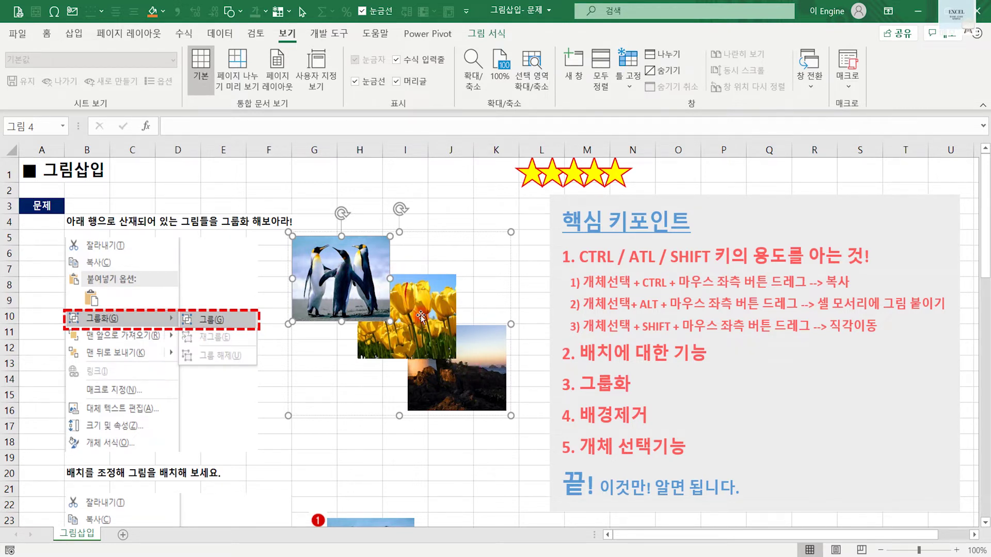
# Step: Bring the lighthouse picture to the very front, then reselect the whole group
pyautogui.click(474, 381)
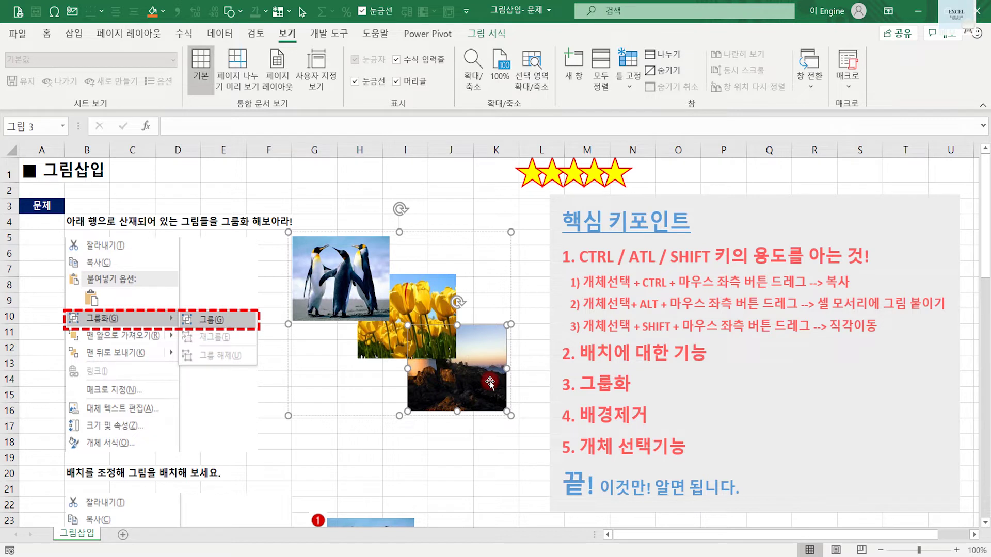
pyautogui.click(493, 475)
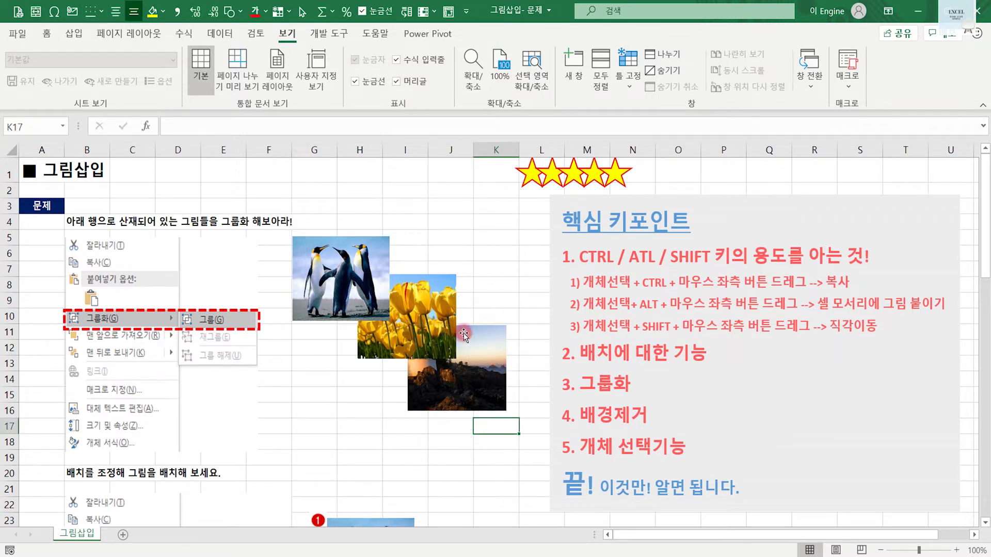
pyautogui.click(438, 321)
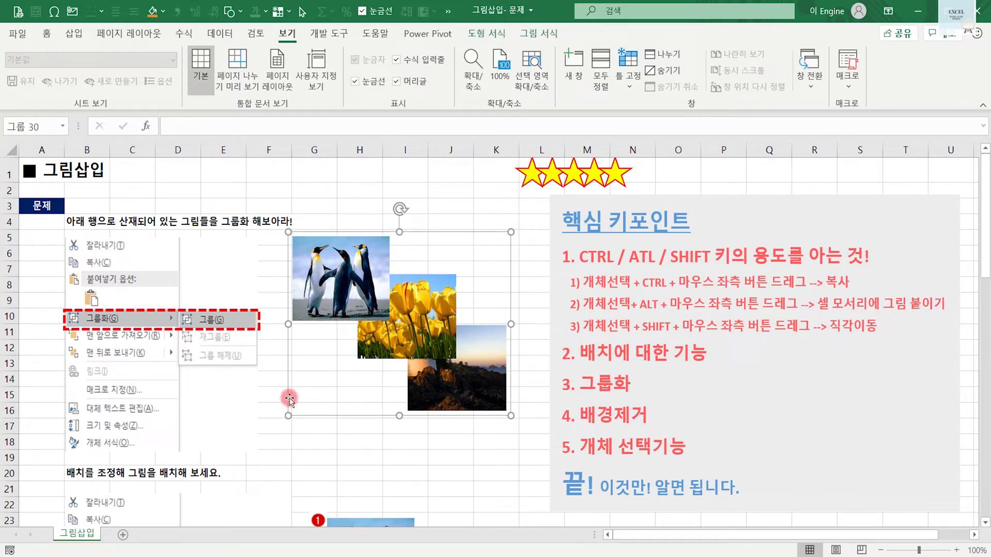
pyautogui.click(483, 391)
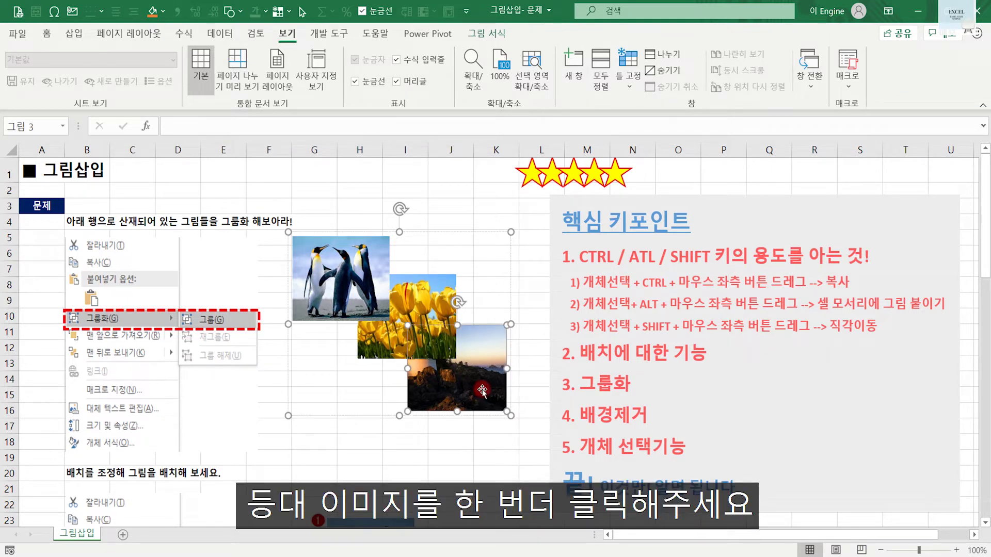
pyautogui.rightClick(478, 381)
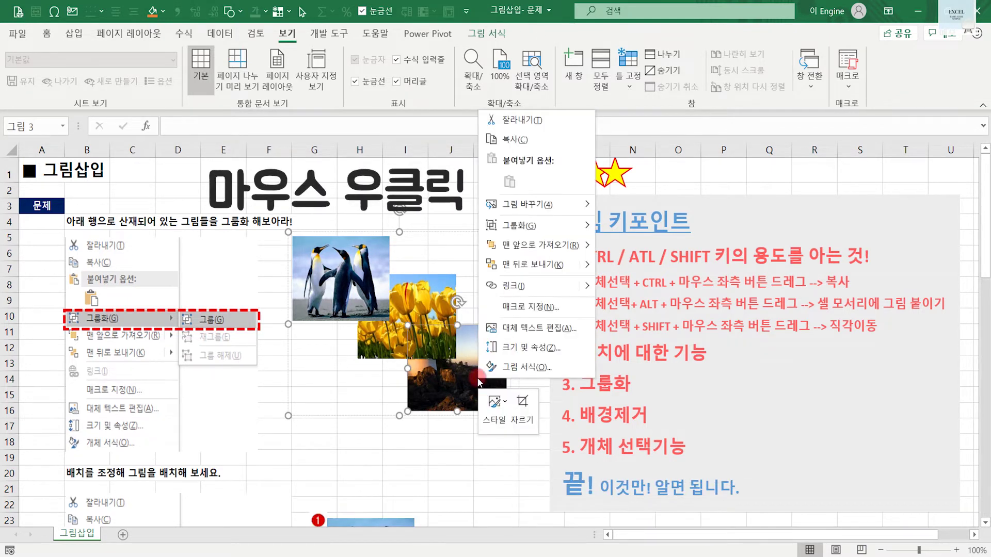
pyautogui.click(527, 249)
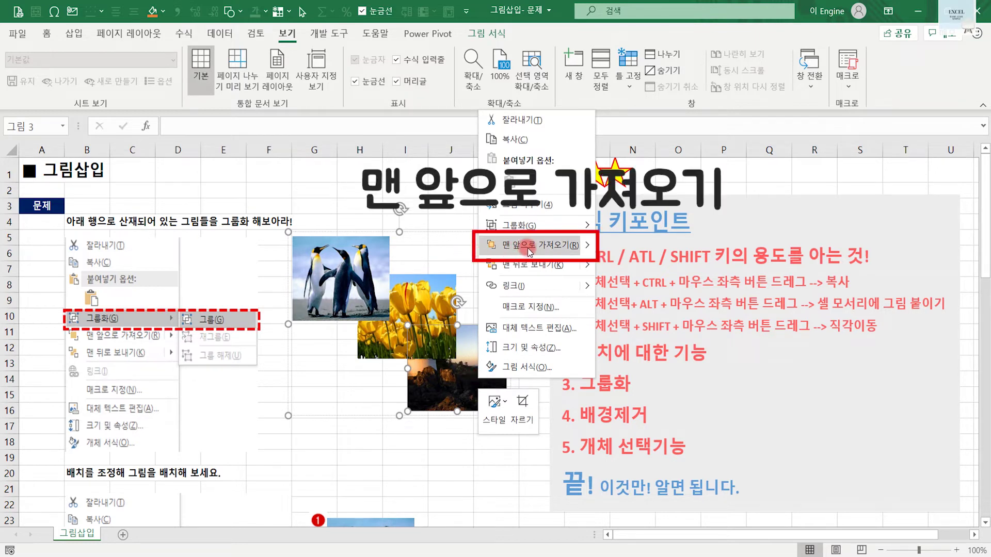
pyautogui.click(487, 493)
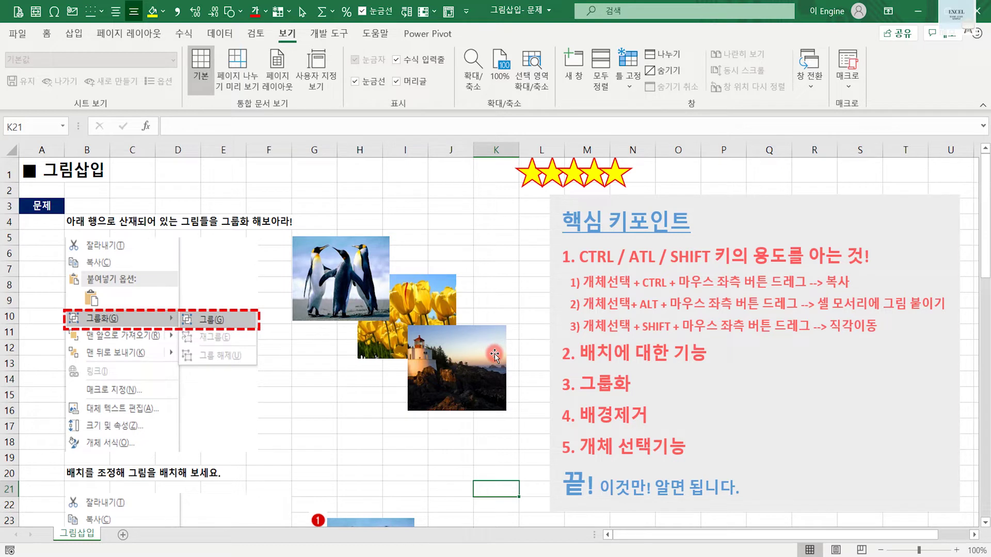
pyautogui.click(443, 298)
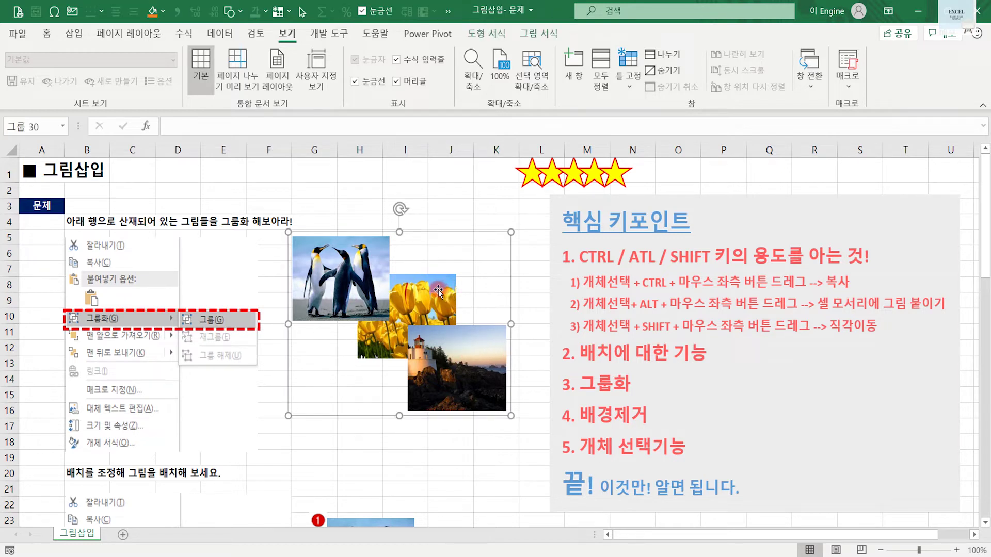
# Step: Send the penguin picture back one layer within the group
pyautogui.click(355, 279)
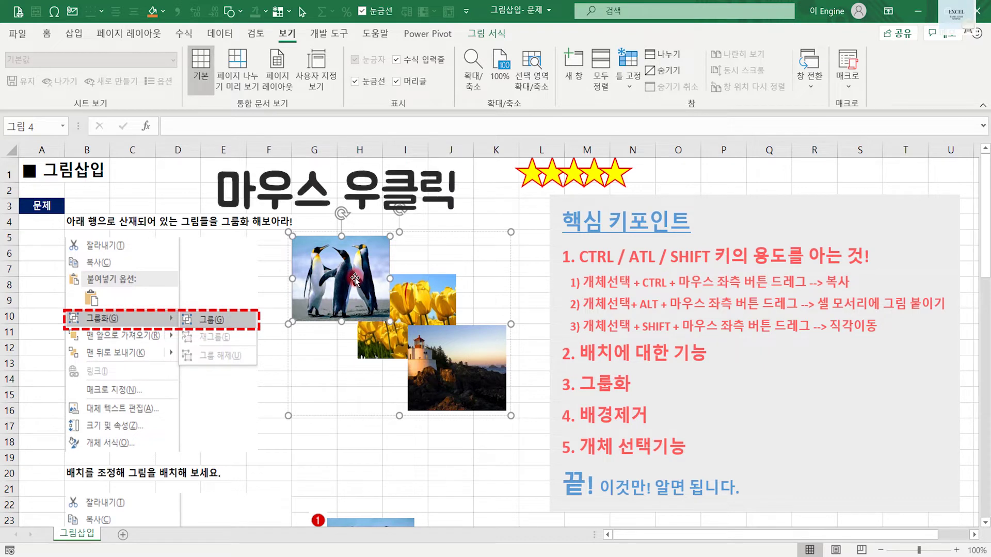
pyautogui.rightClick(355, 278)
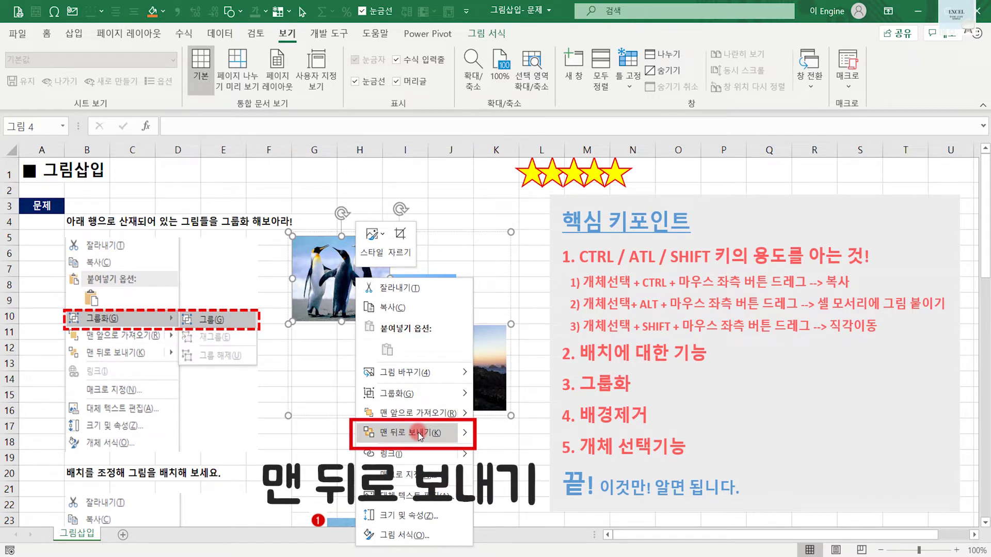
pyautogui.moveTo(411, 432)
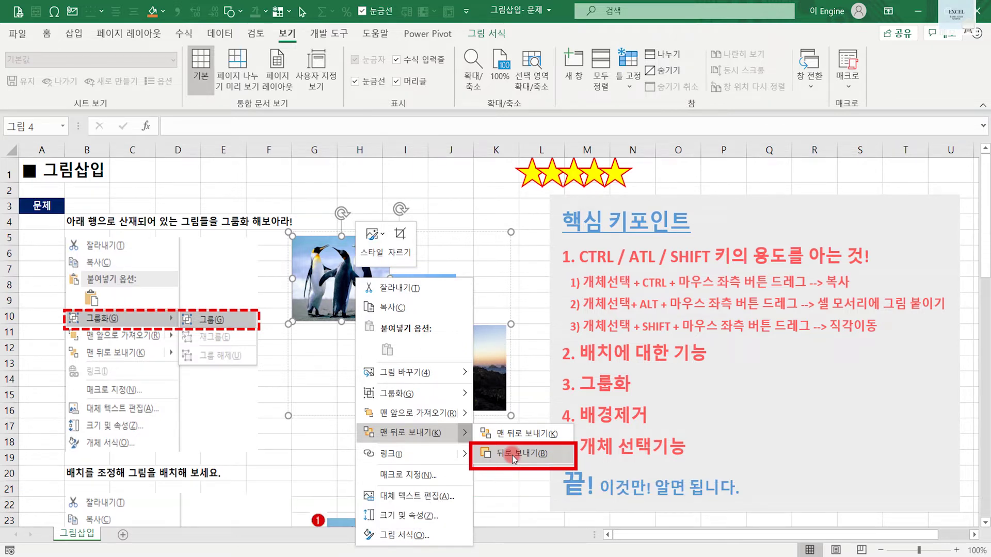
pyautogui.click(512, 456)
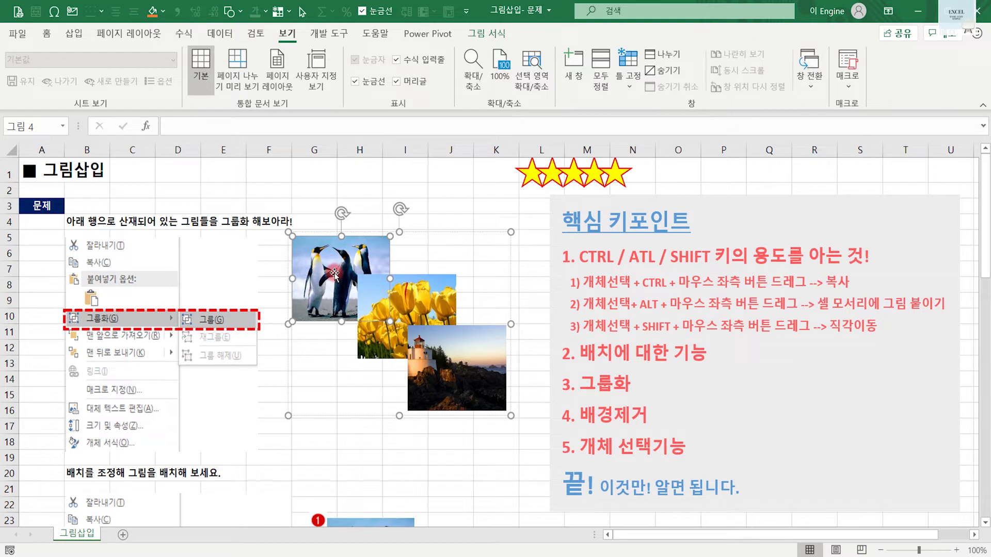
# Step: Send the lighthouse picture behind the tulips and reselect the three grouped pictures
pyautogui.click(478, 379)
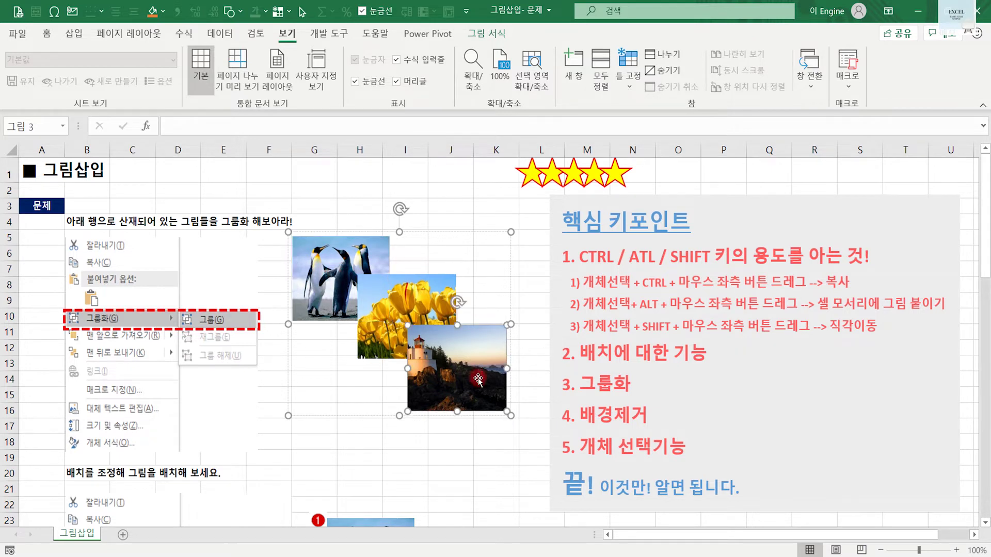
pyautogui.rightClick(478, 379)
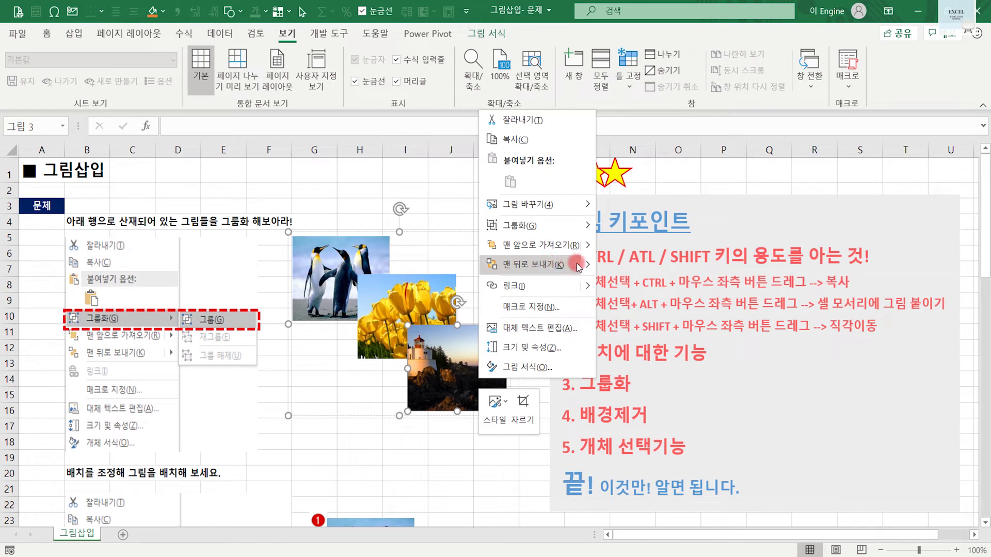
pyautogui.moveTo(526, 264)
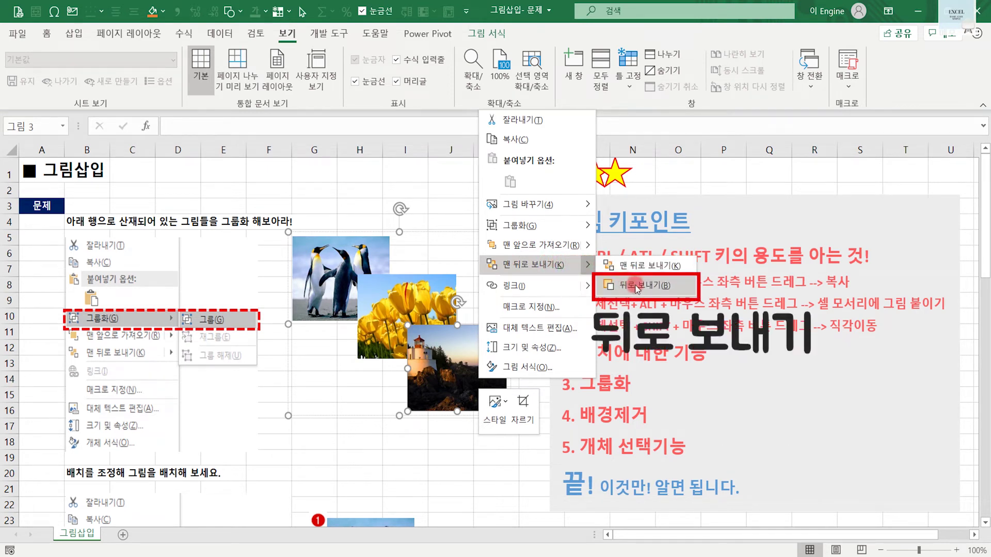
pyautogui.click(637, 285)
pyautogui.click(496, 457)
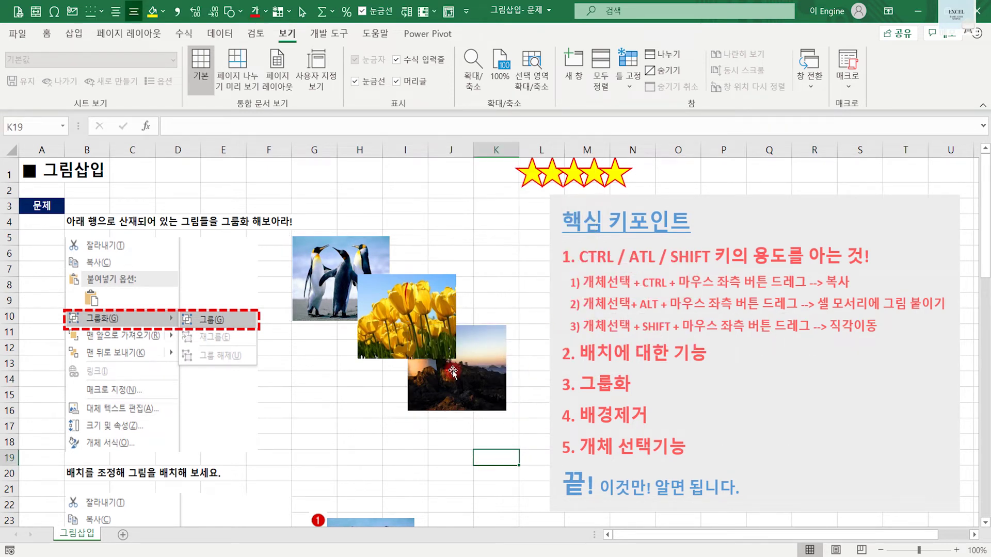
pyautogui.click(428, 308)
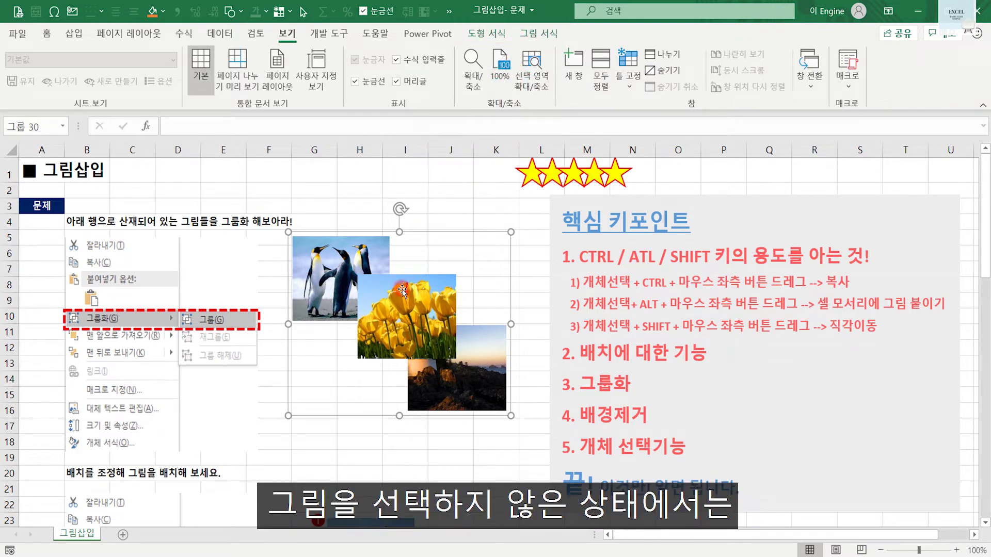
# Step: Reselect the picture group and open the Selection pane from the 도형 서식 tab
pyautogui.click(355, 187)
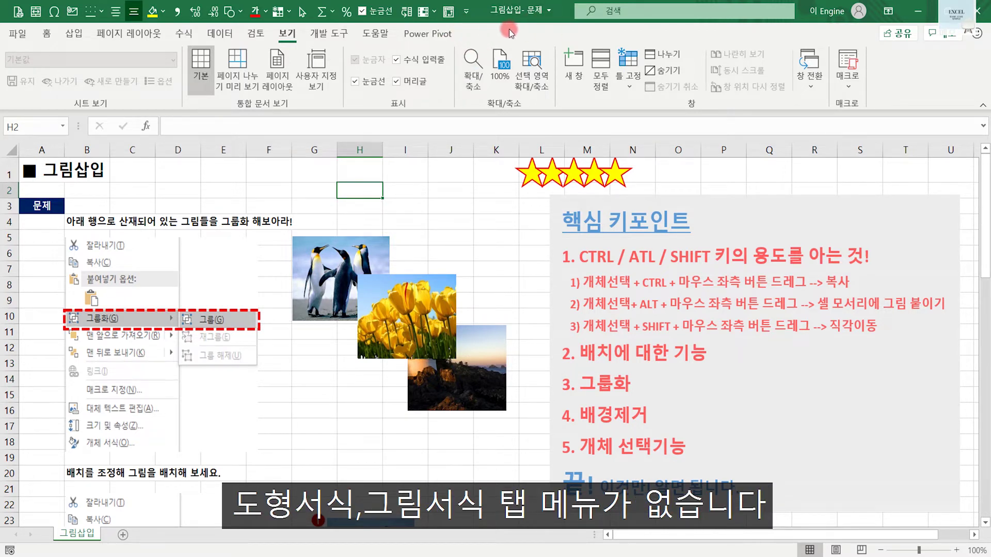
pyautogui.click(363, 277)
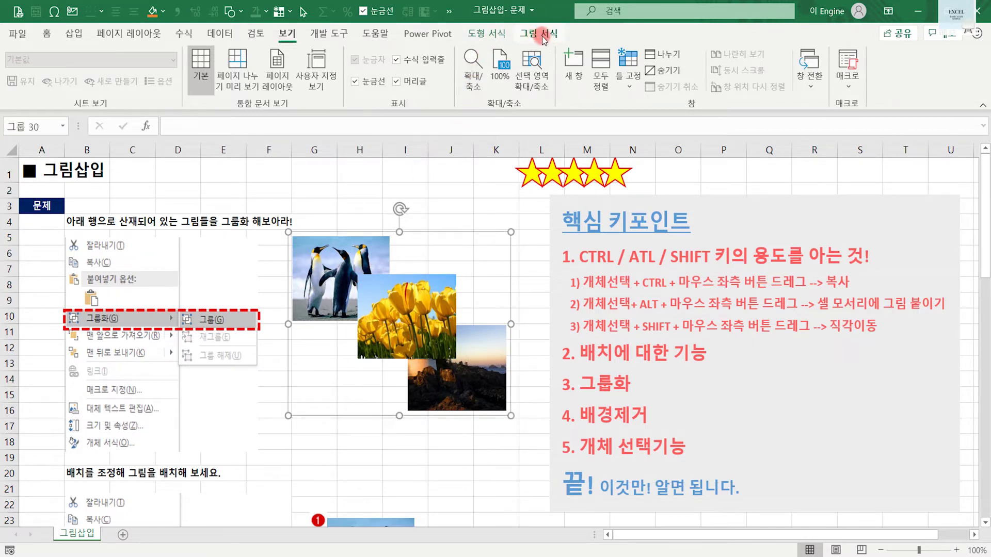
pyautogui.click(494, 35)
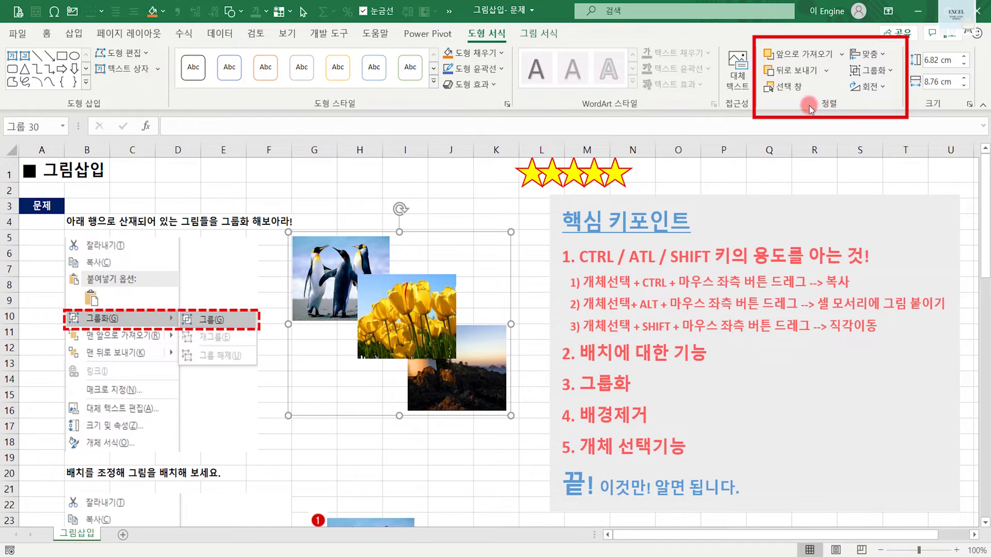
pyautogui.click(785, 87)
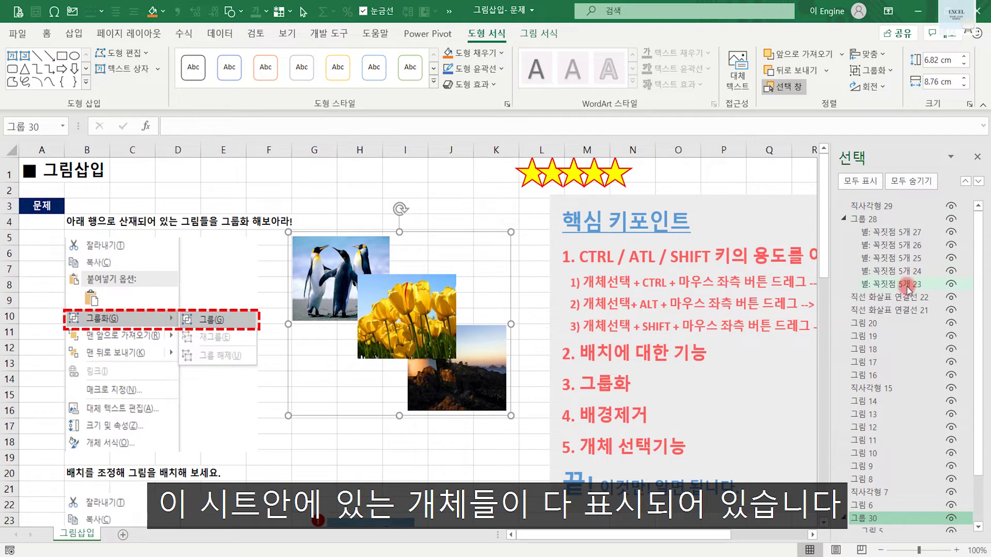
# Step: Select 그룹 30 in the object list to reveal 그림 5, 그림 3 and 그림 4
pyautogui.scroll(-2, 919, 372)
pyautogui.click(858, 464)
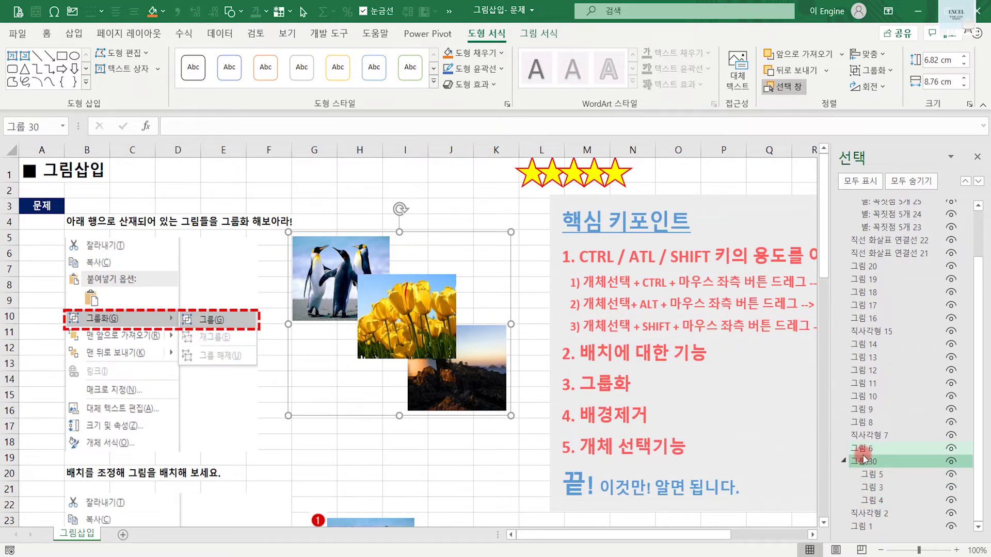
pyautogui.click(483, 463)
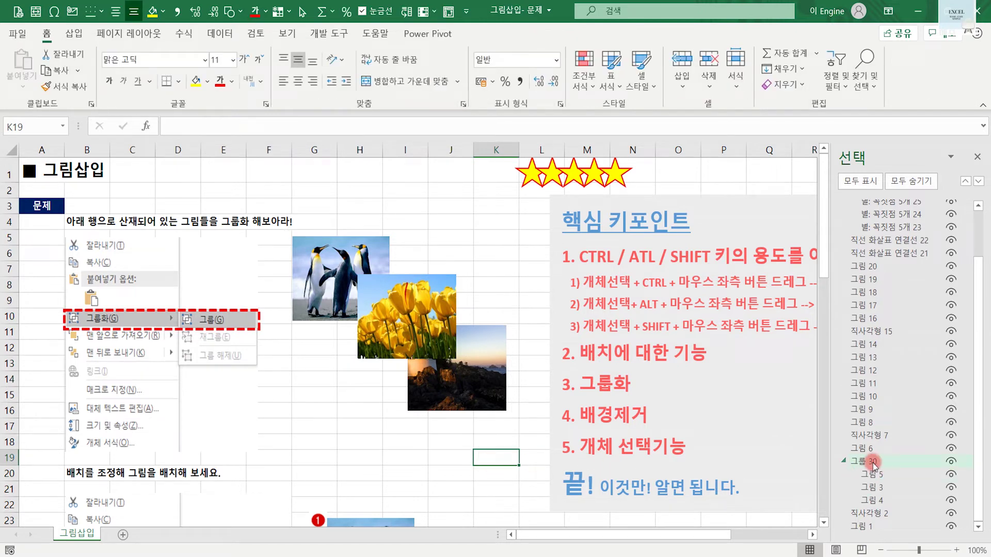
# Step: Select the tulip 그림 5 and penguin 그림 4 in the Selection pane to check them
pyautogui.click(437, 324)
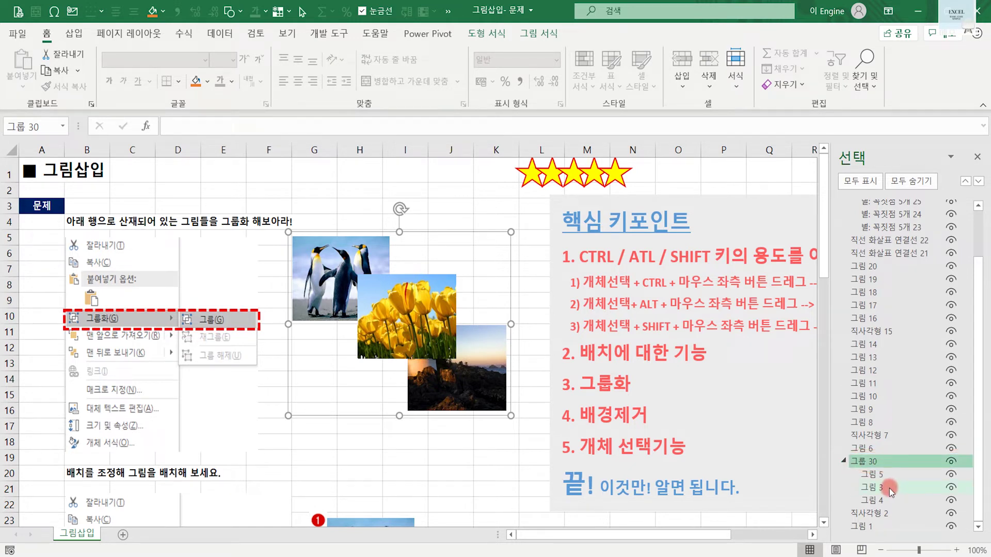
pyautogui.click(881, 474)
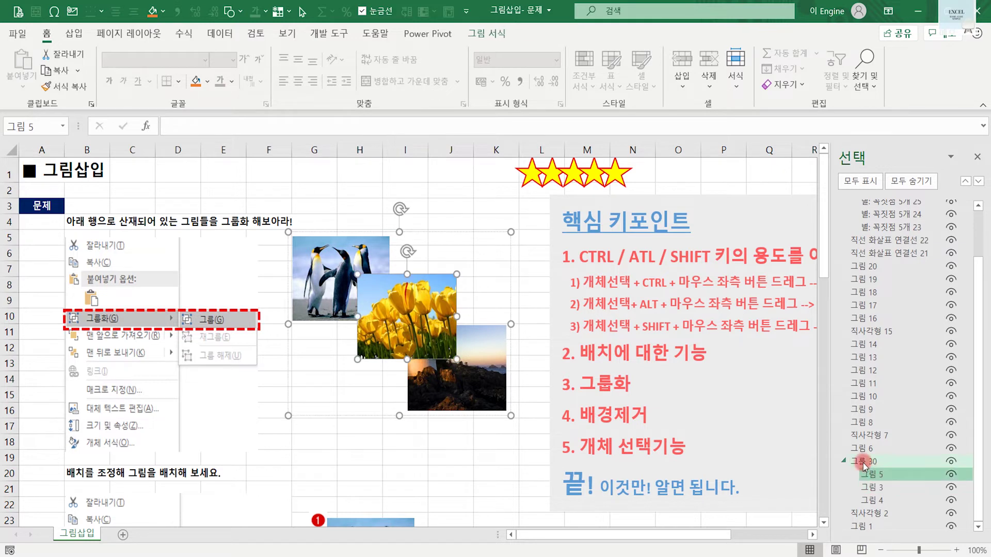
pyautogui.click(879, 502)
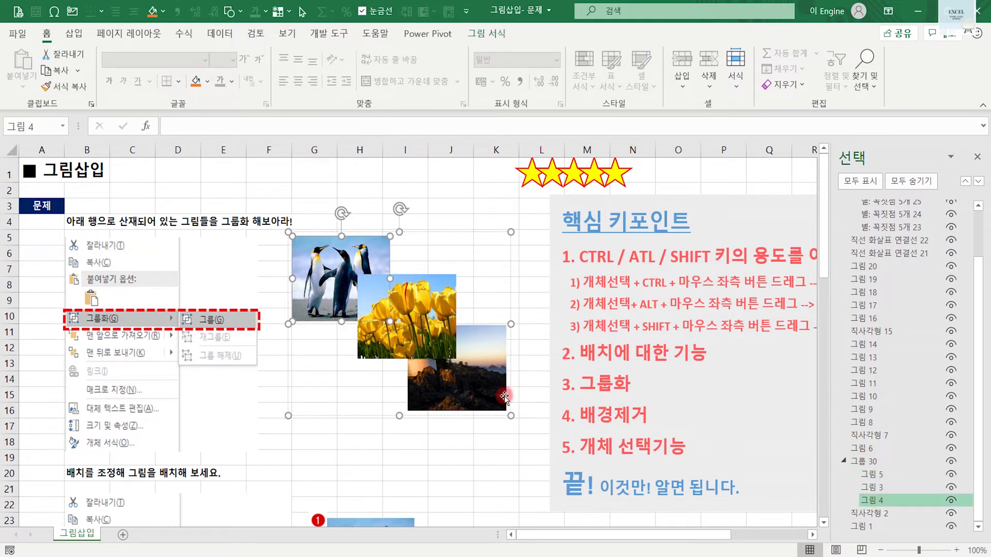
pyautogui.click(437, 485)
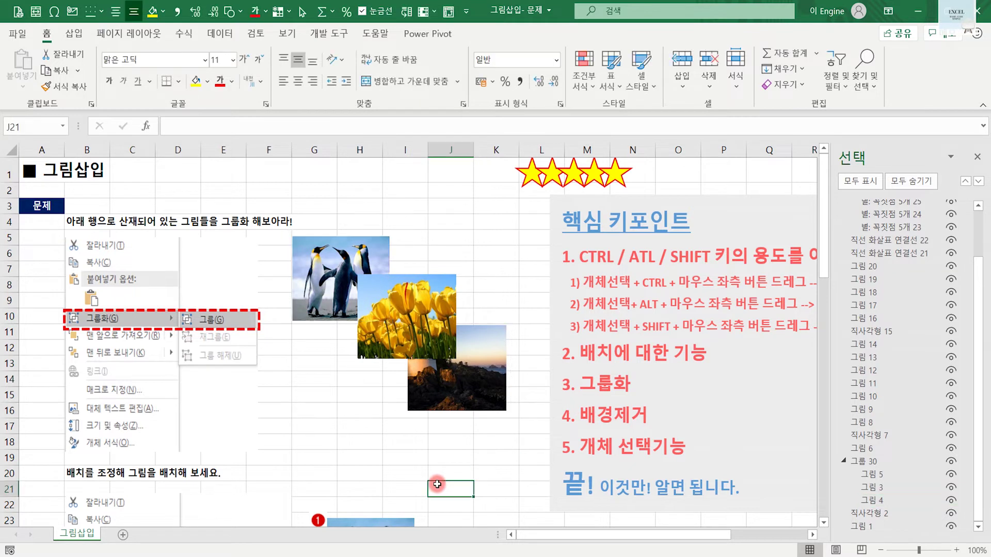
# Step: Bring the lighthouse picture 그림 3 one layer forward with 앞으로 가져오기
pyautogui.click(482, 384)
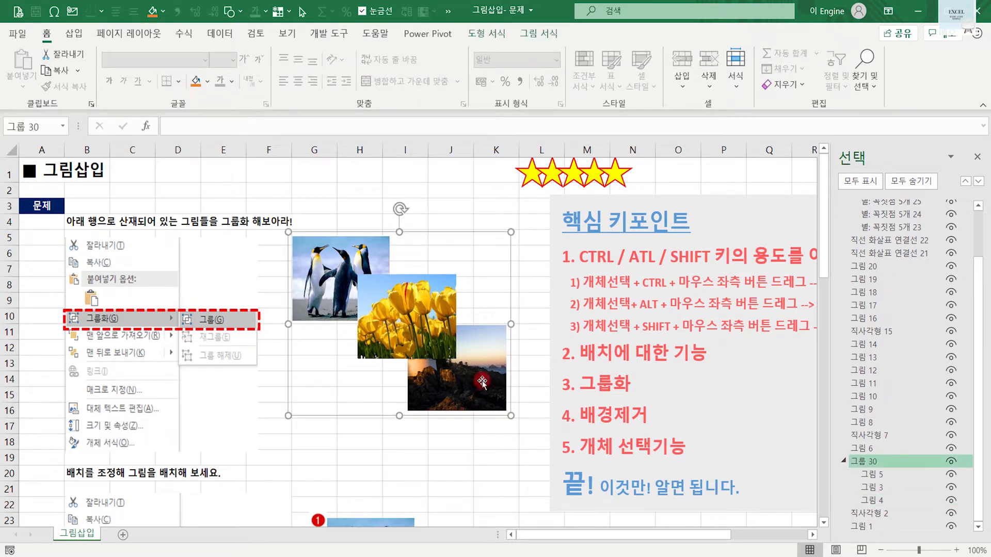
pyautogui.click(482, 383)
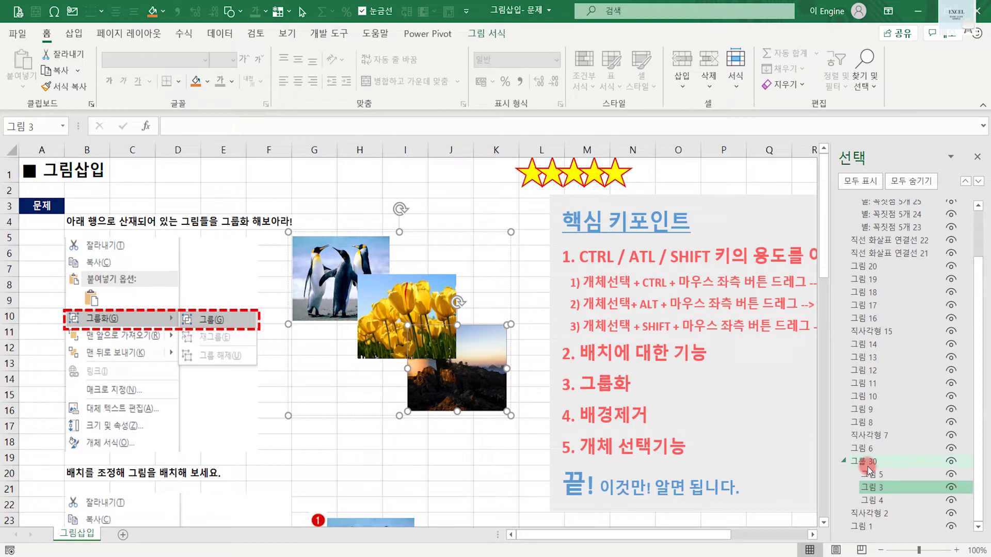
pyautogui.click(869, 462)
pyautogui.click(487, 379)
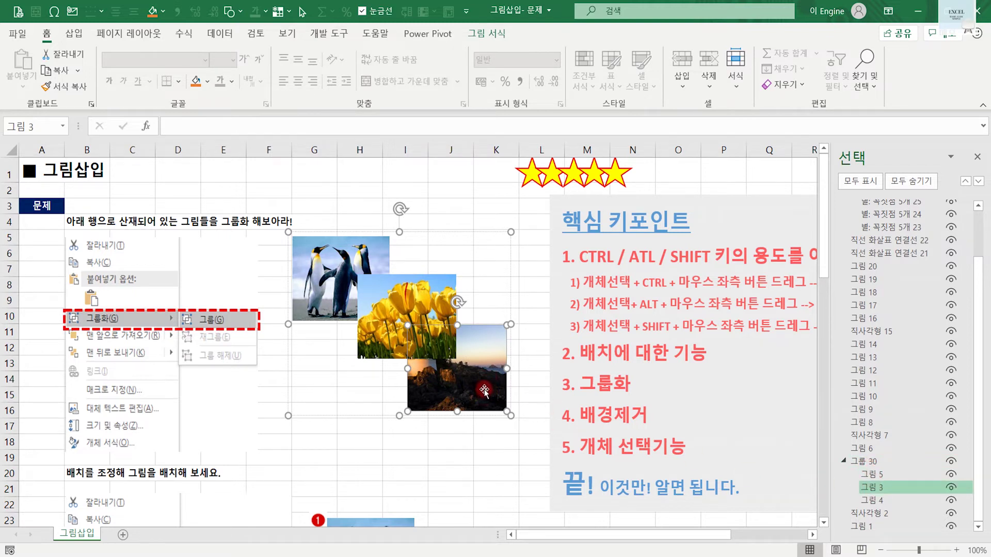
pyautogui.rightClick(473, 387)
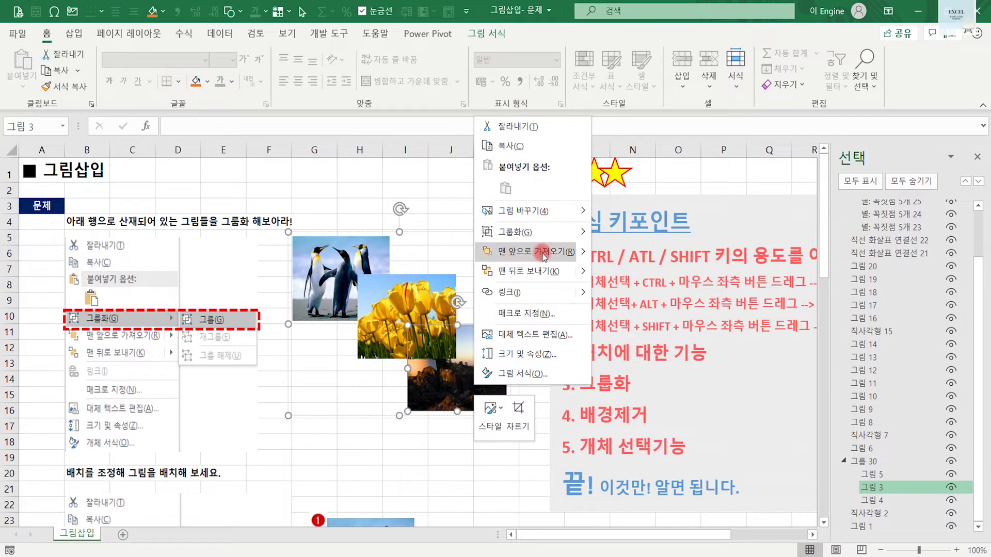
pyautogui.moveTo(533, 252)
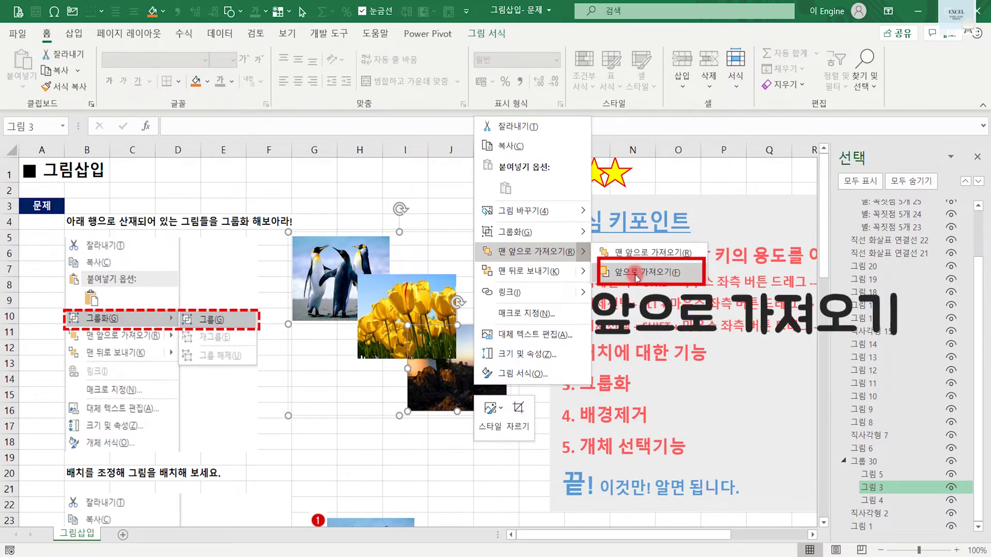
pyautogui.click(638, 274)
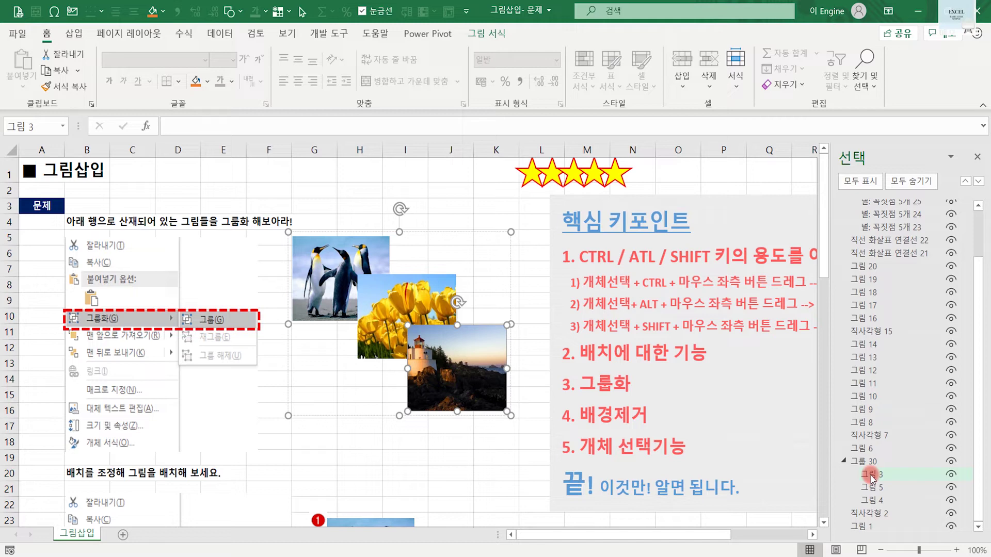
pyautogui.moveTo(870, 495); pyautogui.dragTo(867, 484)
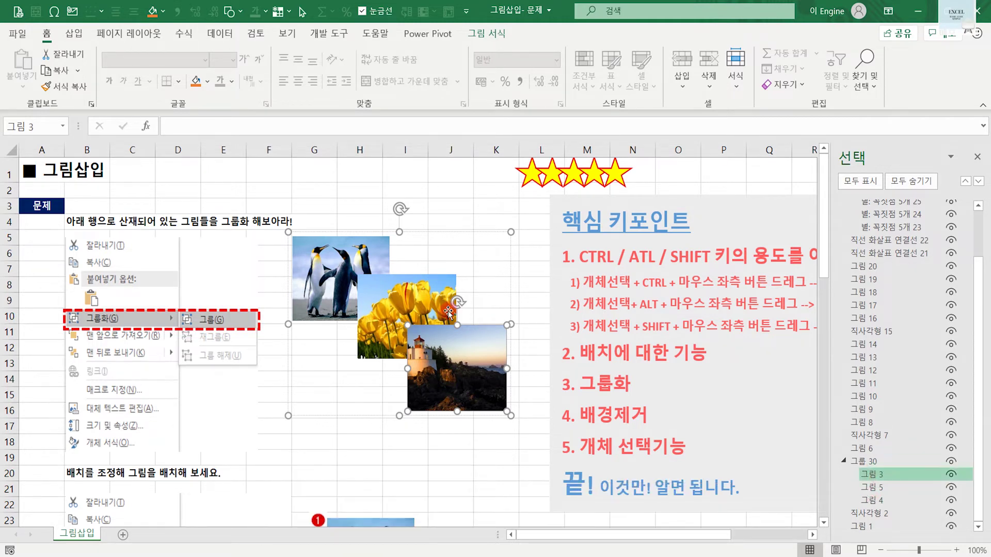
pyautogui.click(405, 473)
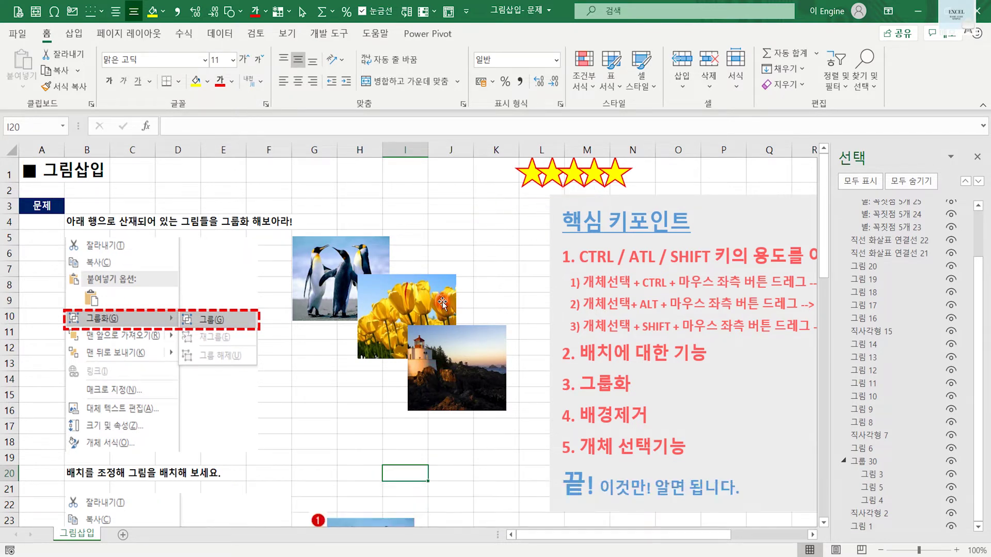
# Step: Select the 핵심 키포인트 box (직사각형 29) and shift it up and left
pyautogui.click(553, 236)
pyautogui.scroll(2, 981, 289)
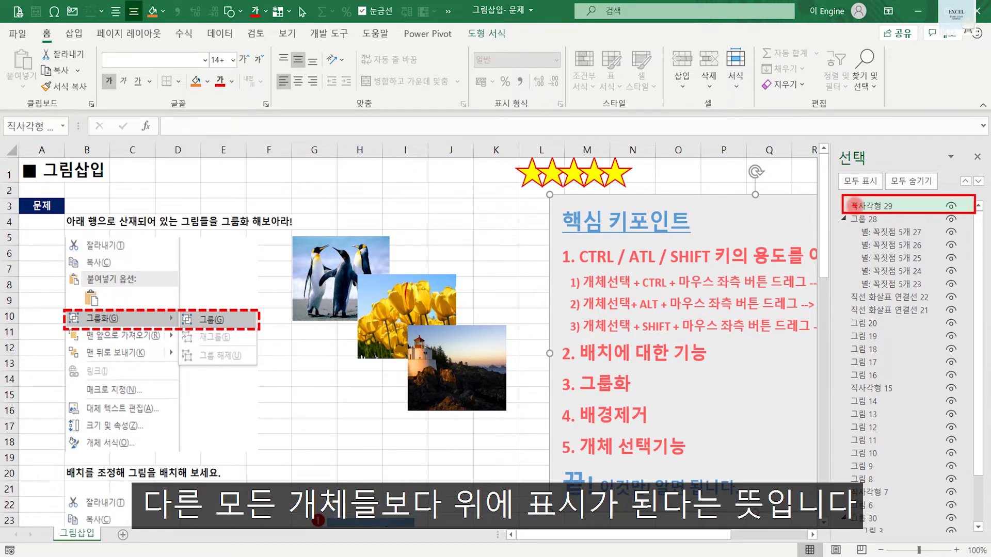
pyautogui.moveTo(718, 196)
pyautogui.mouseDown()
pyautogui.moveTo(655, 166)
pyautogui.moveTo(268, 168)
pyautogui.moveTo(172, 154)
pyautogui.moveTo(518, 172)
pyautogui.moveTo(556, 223)
pyautogui.moveTo(751, 235)
pyautogui.mouseUp()
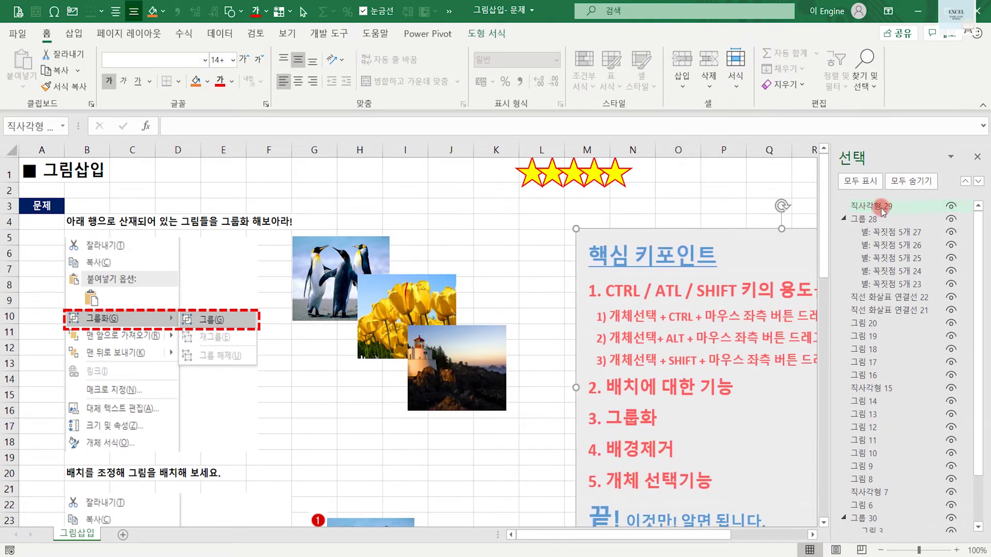
pyautogui.click(883, 209)
pyautogui.moveTo(751, 234); pyautogui.dragTo(688, 215)
# Step: Drag 직사각형 29 to the bottom of the stacking order in the object list
pyautogui.moveTo(876, 208); pyautogui.dragTo(884, 313)
pyautogui.moveTo(900, 438); pyautogui.dragTo(903, 532)
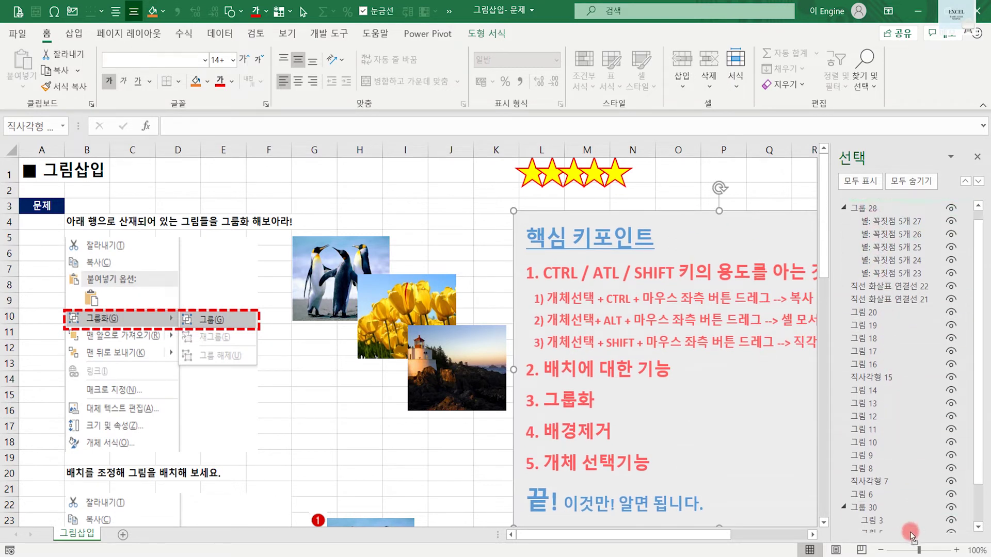
pyautogui.moveTo(904, 533); pyautogui.dragTo(876, 534)
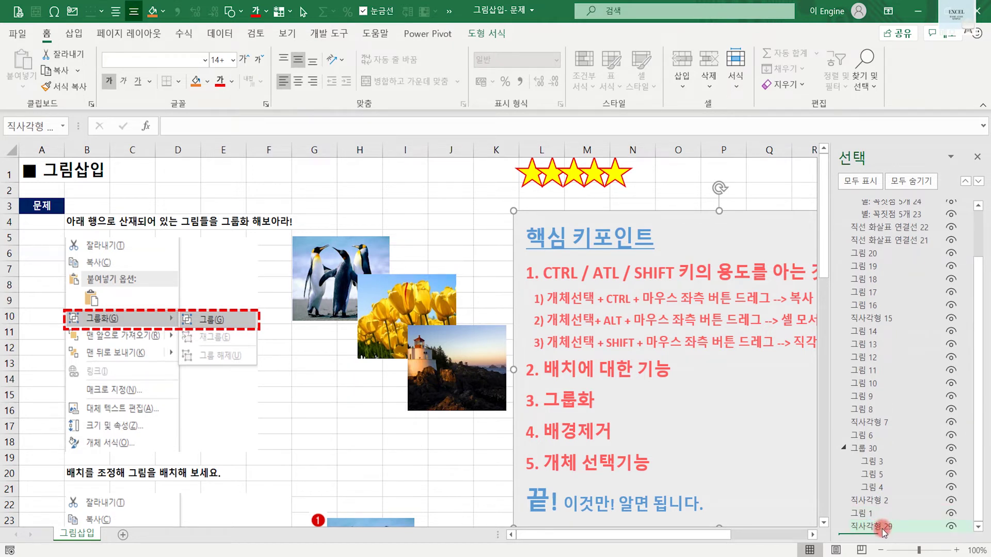
# Step: Slide the key-points box right, clear of the pictures, and deselect it
pyautogui.moveTo(683, 215); pyautogui.dragTo(351, 199)
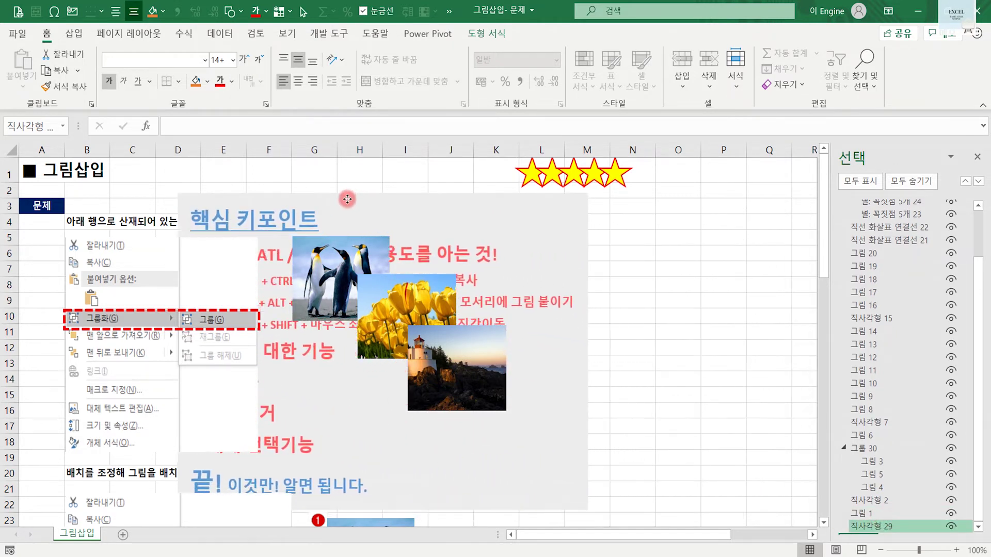
pyautogui.moveTo(351, 200)
pyautogui.mouseDown()
pyautogui.moveTo(547, 163)
pyautogui.moveTo(194, 270)
pyautogui.moveTo(694, 278)
pyautogui.moveTo(737, 207)
pyautogui.mouseUp()
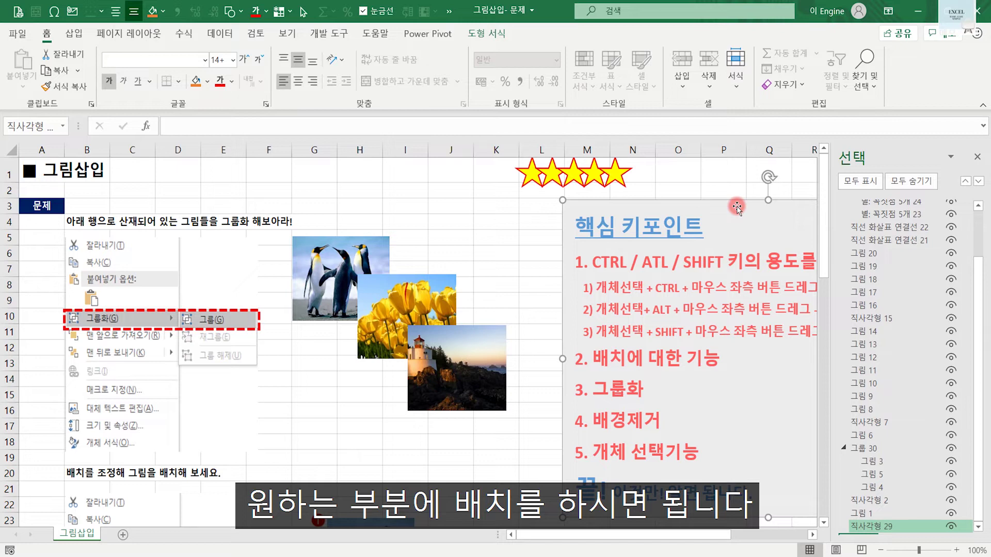
pyautogui.click(496, 206)
pyautogui.scroll(-9, 69, 306)
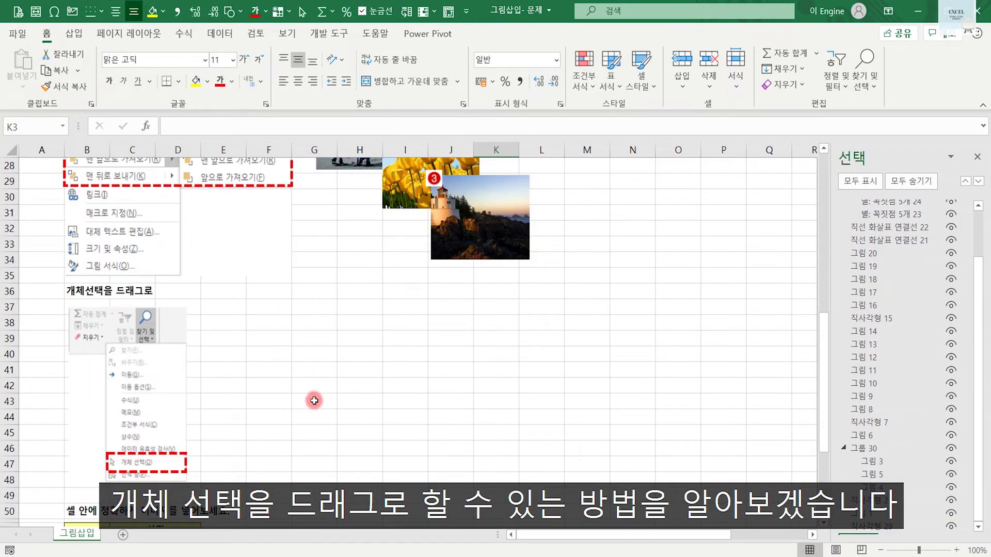
# Step: Try selecting the three pictures by dragging a box across the cells around them
pyautogui.scroll(3, 314, 400)
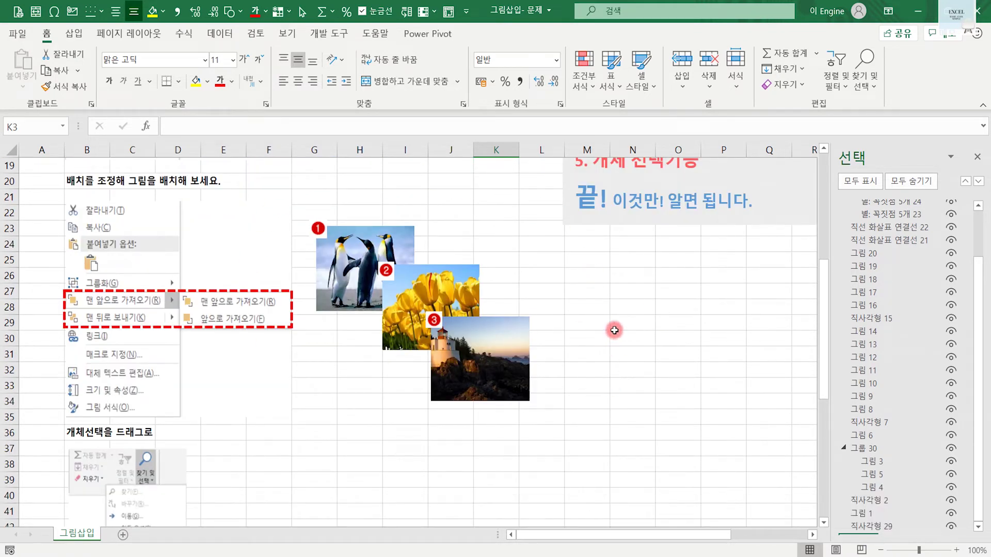
pyautogui.moveTo(300, 194); pyautogui.dragTo(578, 437)
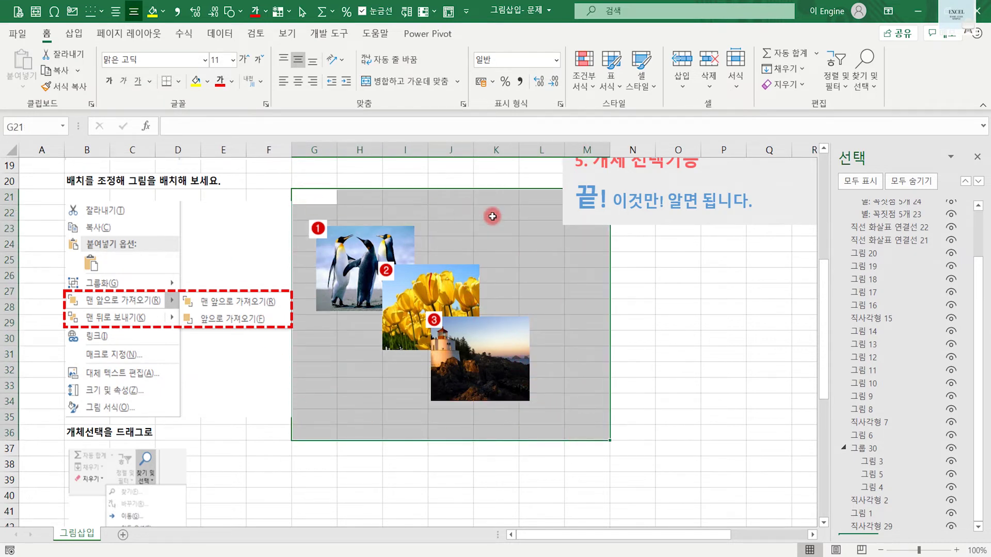
pyautogui.moveTo(309, 194)
pyautogui.mouseDown()
pyautogui.moveTo(558, 389)
pyautogui.moveTo(580, 438)
pyautogui.mouseUp()
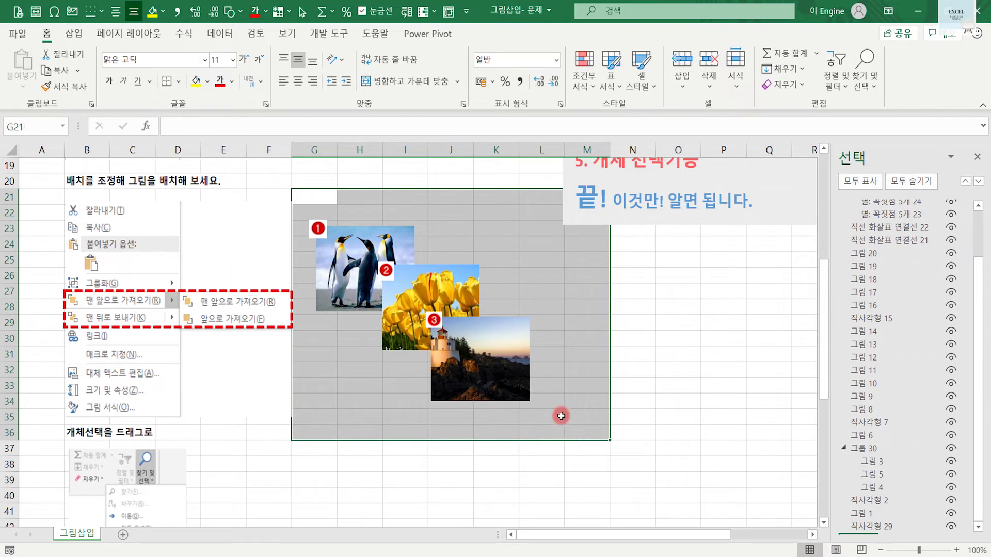
pyautogui.click(568, 417)
# Step: Bring up the Home tab's Find & Select list of options
pyautogui.click(853, 101)
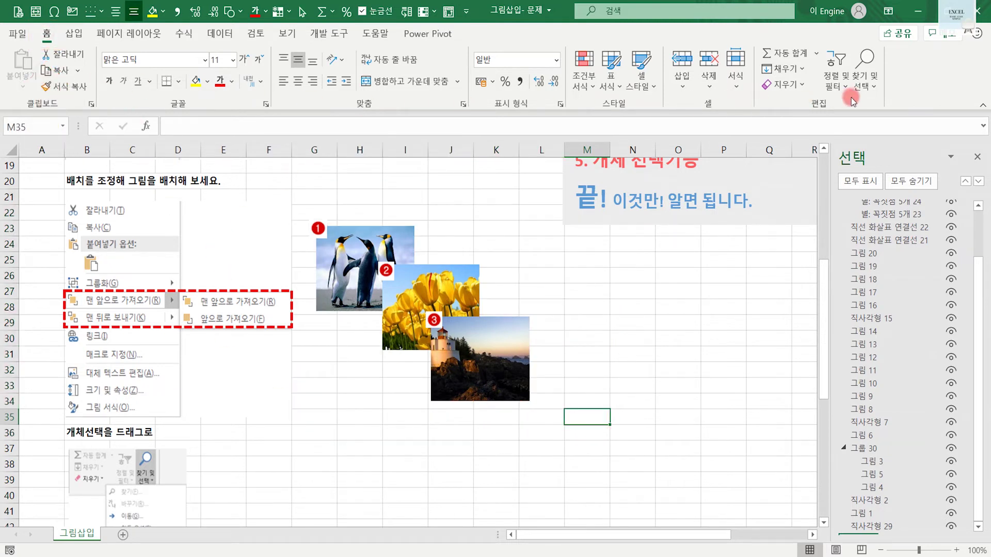
pyautogui.click(866, 70)
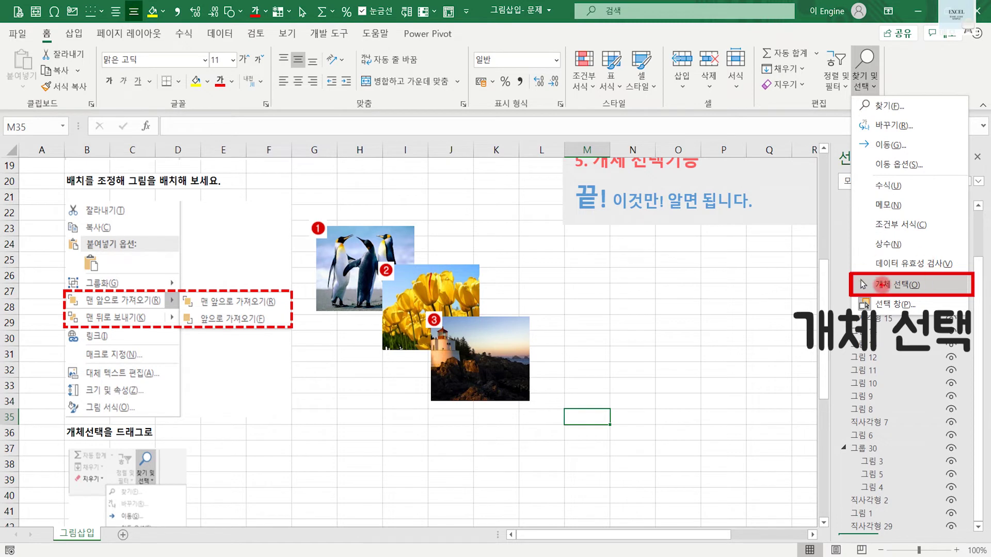
pyautogui.click(879, 285)
pyautogui.click(865, 67)
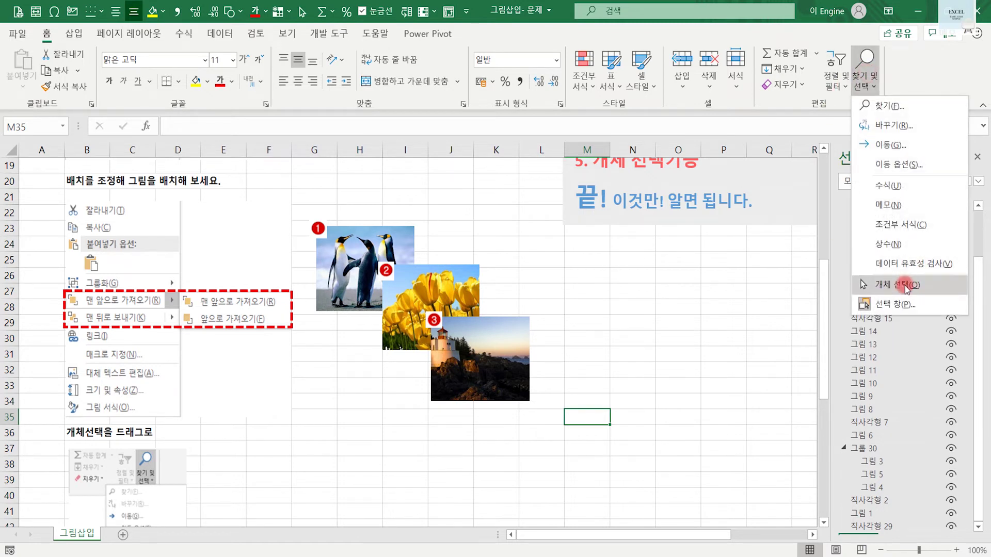
# Step: Turn on Select Objects and box-select the context-menu, tulip and lighthouse pictures
pyautogui.click(906, 286)
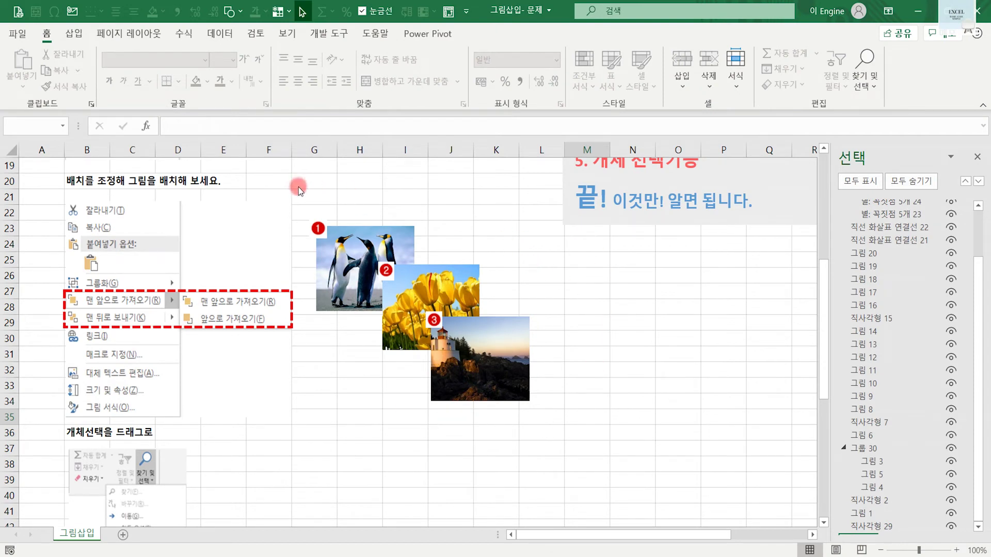
pyautogui.moveTo(301, 182); pyautogui.dragTo(570, 474)
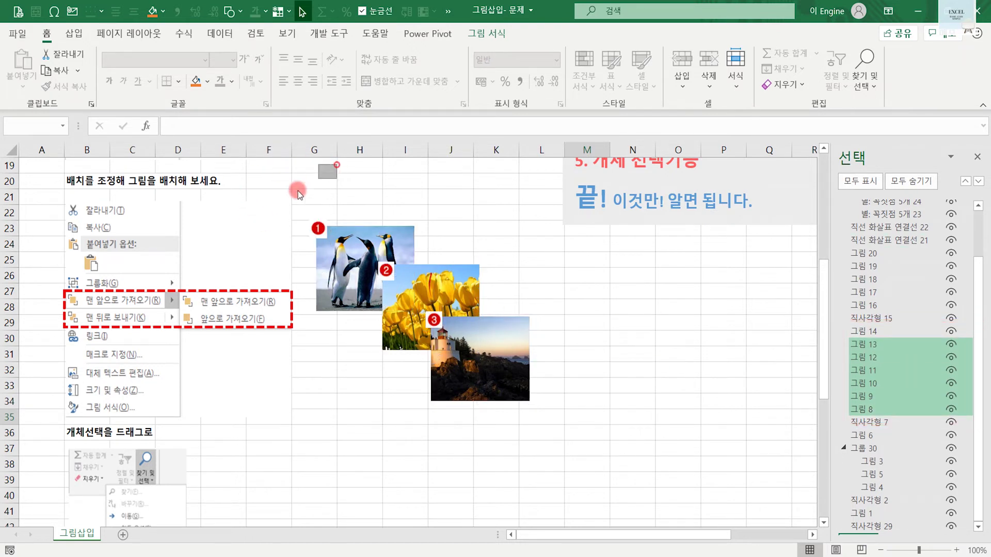
pyautogui.moveTo(316, 185); pyautogui.dragTo(29, 449)
pyautogui.moveTo(324, 177); pyautogui.dragTo(682, 478)
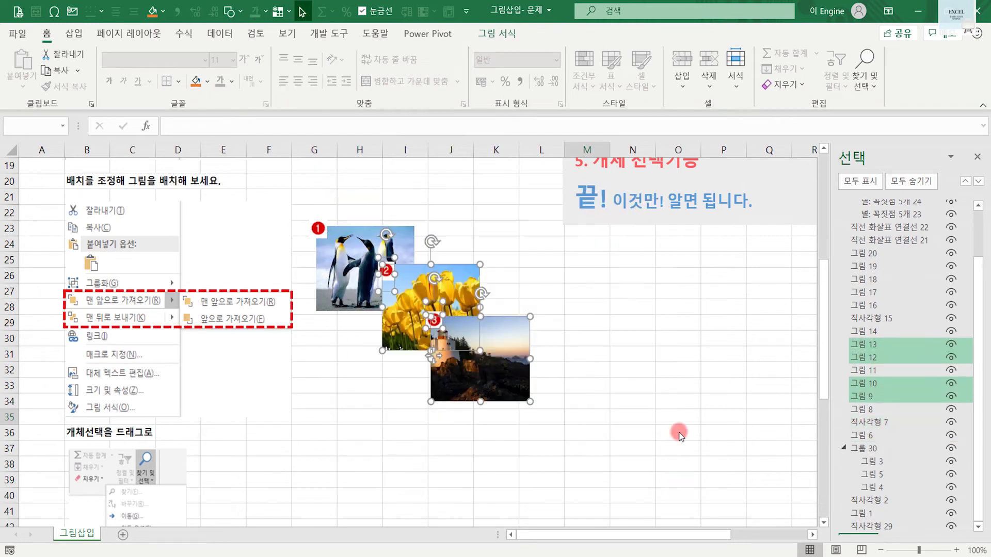
pyautogui.click(681, 478)
# Step: Add an empty Sheet1, try box-selecting on it, then return to 그림삽입
pyautogui.click(125, 537)
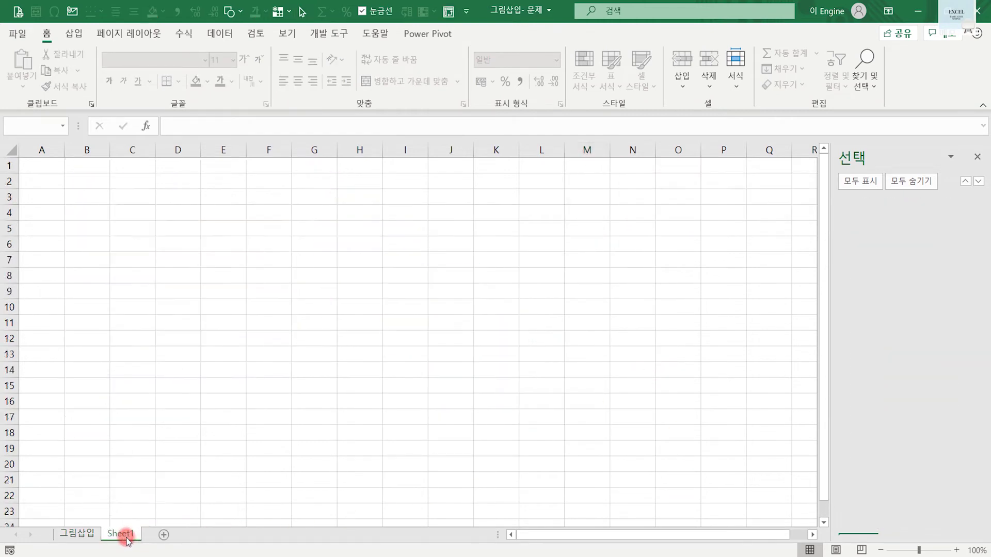
pyautogui.moveTo(529, 193)
pyautogui.mouseDown()
pyautogui.moveTo(275, 317)
pyautogui.moveTo(146, 401)
pyautogui.mouseUp()
pyautogui.moveTo(150, 231)
pyautogui.mouseDown()
pyautogui.moveTo(336, 329)
pyautogui.moveTo(587, 402)
pyautogui.mouseUp()
pyautogui.moveTo(224, 216); pyautogui.dragTo(498, 384)
pyautogui.moveTo(193, 206); pyautogui.dragTo(431, 377)
pyautogui.click(77, 534)
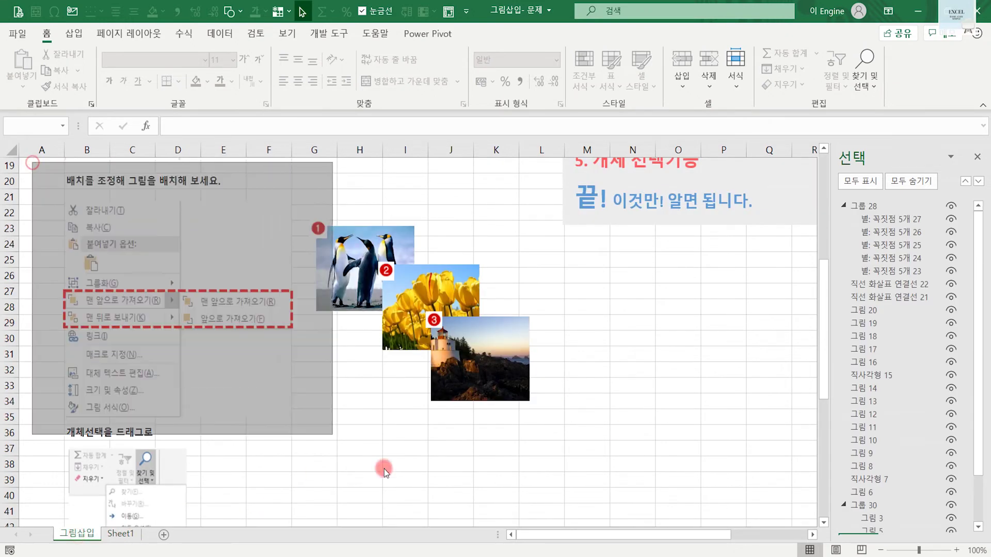
# Step: Box-select and then deselect the grouped three pictures before leaving object selection mode
pyautogui.moveTo(283, 228); pyautogui.dragTo(535, 519)
pyautogui.scroll(6, 416, 306)
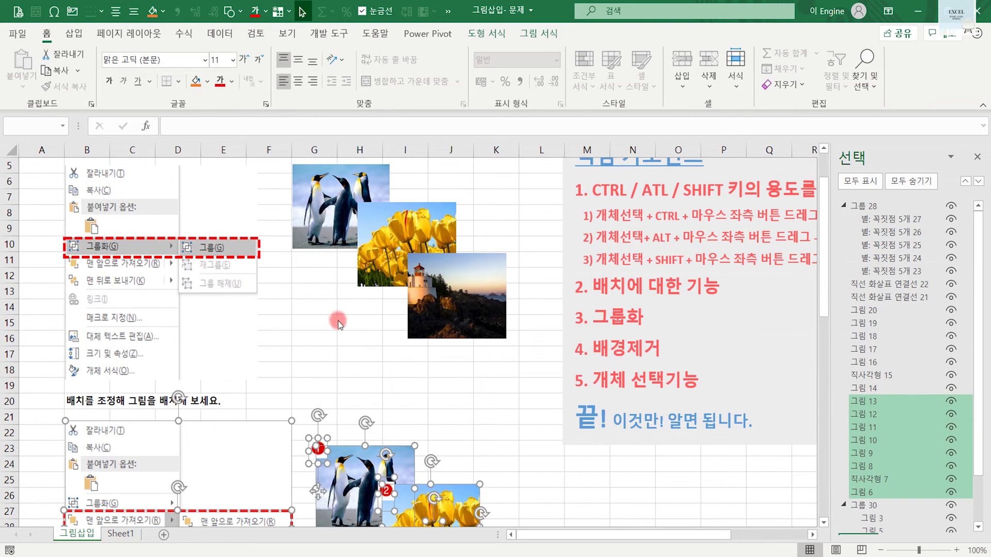
pyautogui.scroll(2, 336, 317)
pyautogui.click(490, 385)
pyautogui.scroll(-7, 449, 407)
pyautogui.click(406, 436)
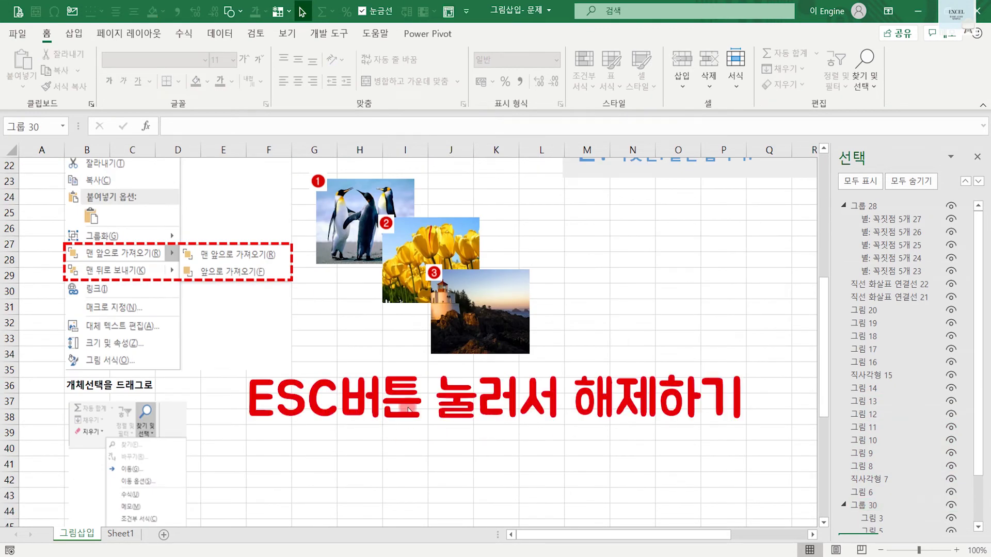
pyautogui.click(407, 405)
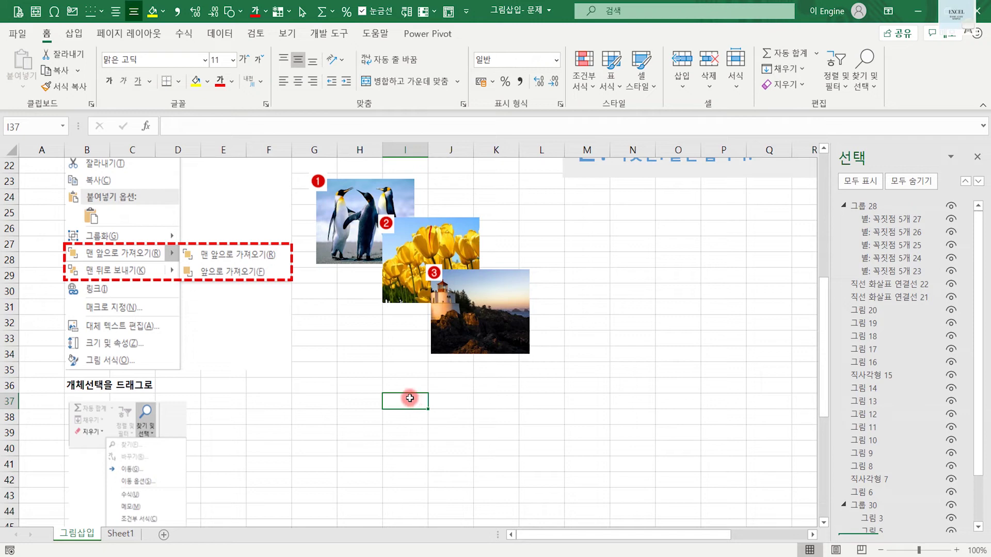
# Step: Scroll down to row 43 to show the picture-in-cell table and shoe photos
pyautogui.scroll(-3, 398, 392)
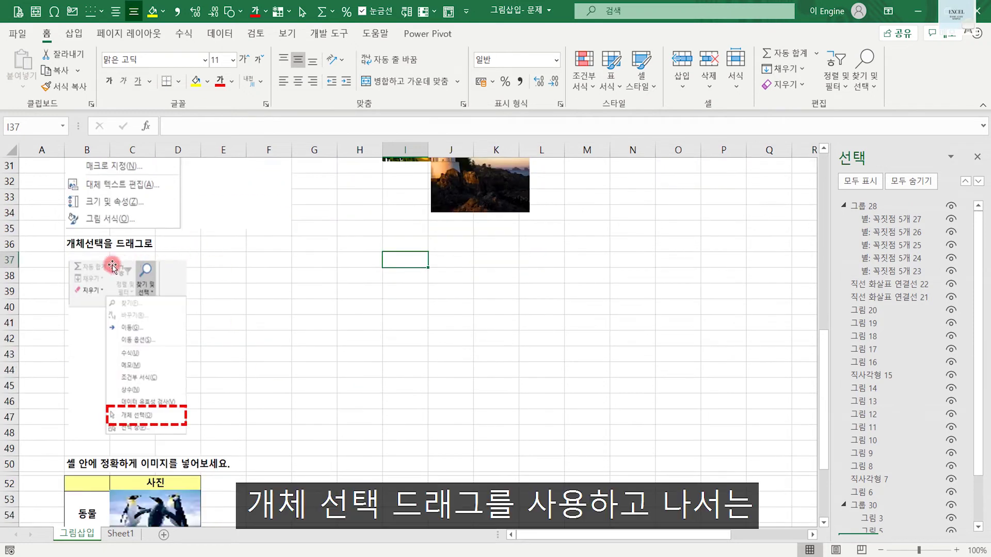
pyautogui.scroll(-1, 243, 369)
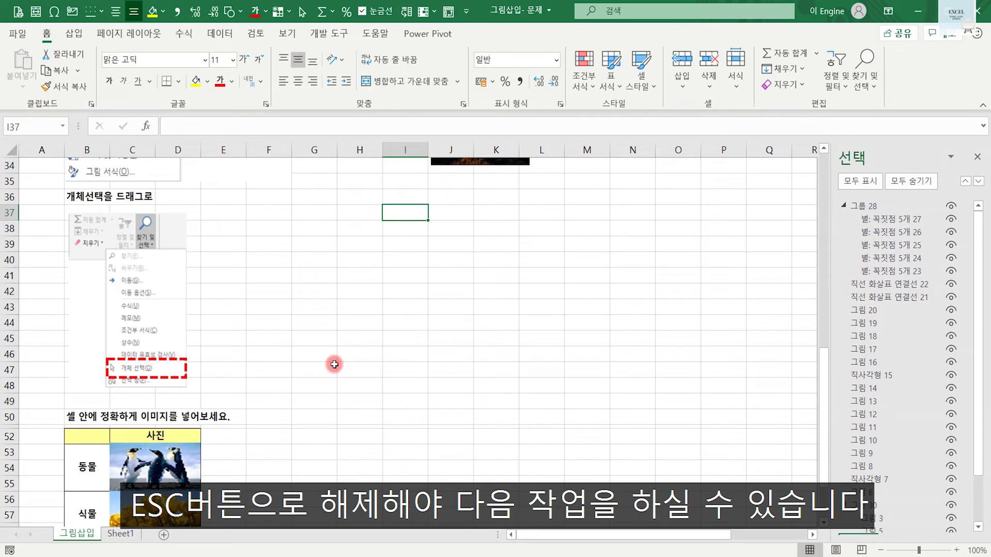
pyautogui.scroll(-2, 422, 339)
pyautogui.scroll(-1, 421, 339)
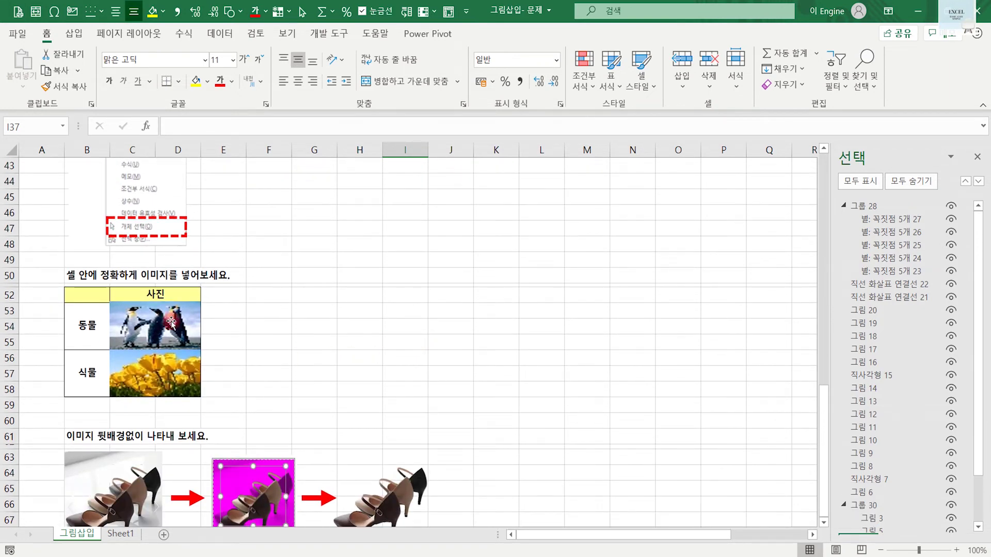
# Step: Move the penguin and flower pictures out of the table, leaving the 동물 사진 cell empty
pyautogui.moveTo(172, 321); pyautogui.dragTo(379, 276)
pyautogui.moveTo(184, 353); pyautogui.dragTo(444, 341)
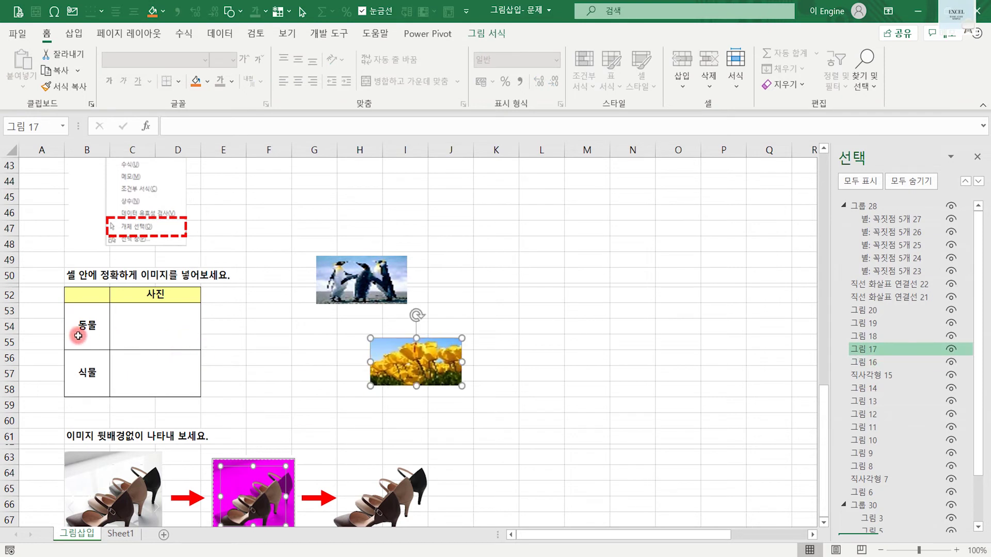
pyautogui.click(78, 334)
pyautogui.click(92, 376)
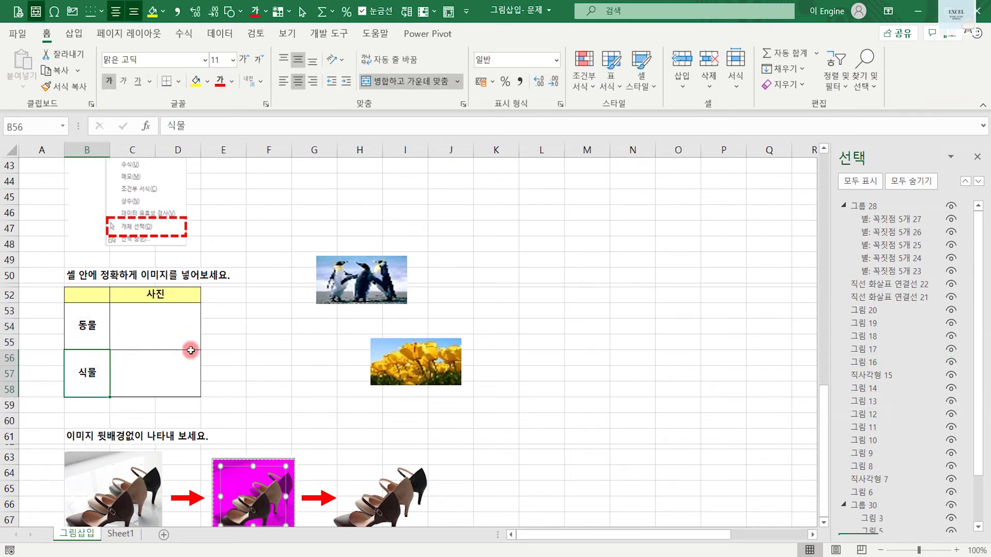
pyautogui.click(144, 328)
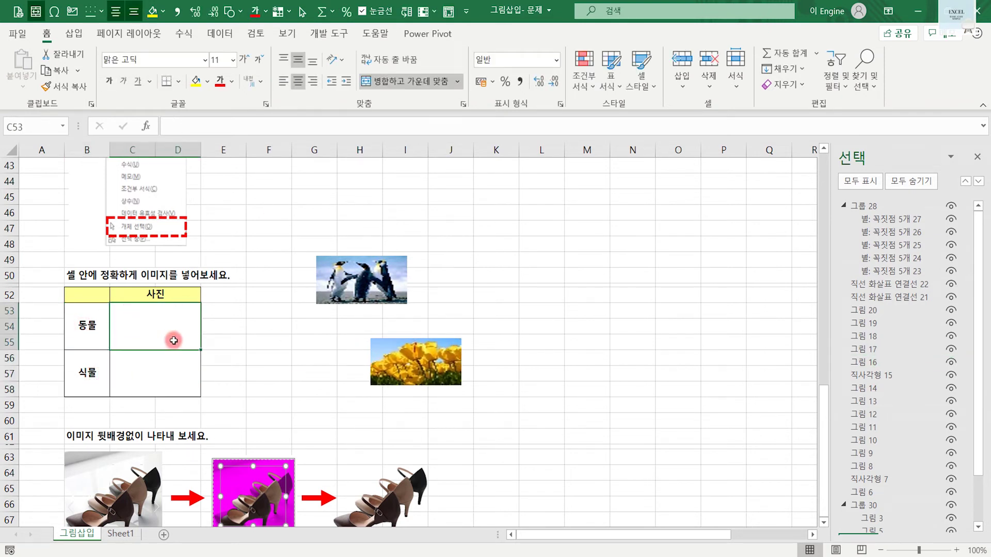
# Step: Drag the penguin picture into the 동물 row's 사진 cell without holding Alt
pyautogui.moveTo(358, 277); pyautogui.dragTo(264, 317)
pyautogui.moveTo(379, 359); pyautogui.dragTo(291, 399)
pyautogui.moveTo(264, 327); pyautogui.dragTo(157, 328)
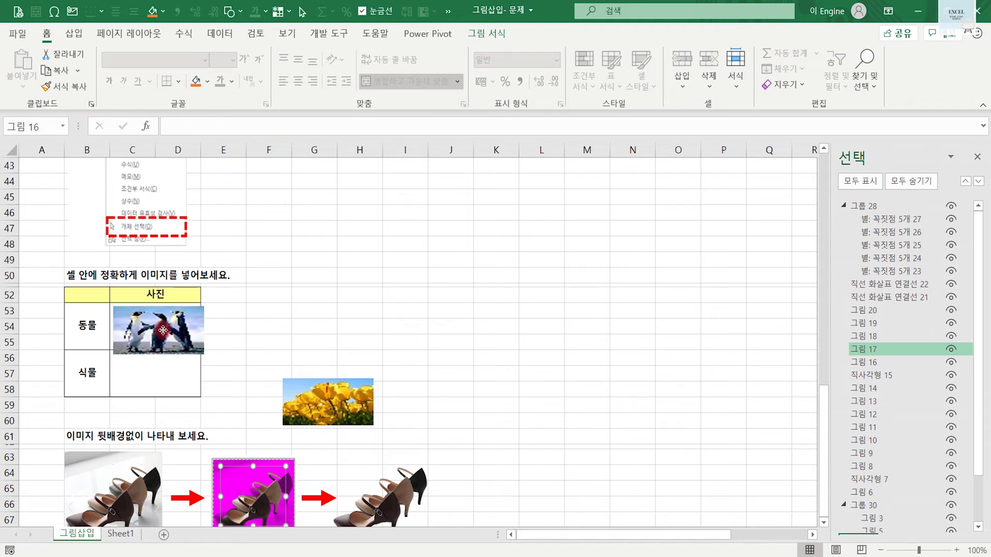
pyautogui.moveTo(158, 328); pyautogui.dragTo(163, 328)
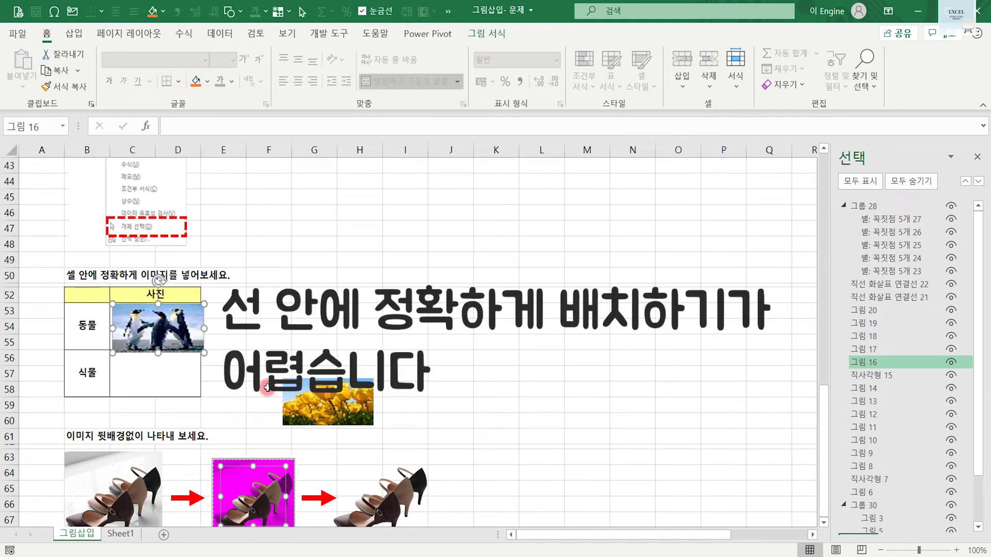
# Step: Try the flower picture in the 식물 사진 cell, then move it back outside the table
pyautogui.moveTo(363, 412)
pyautogui.mouseDown()
pyautogui.moveTo(190, 392)
pyautogui.moveTo(193, 384)
pyautogui.mouseUp()
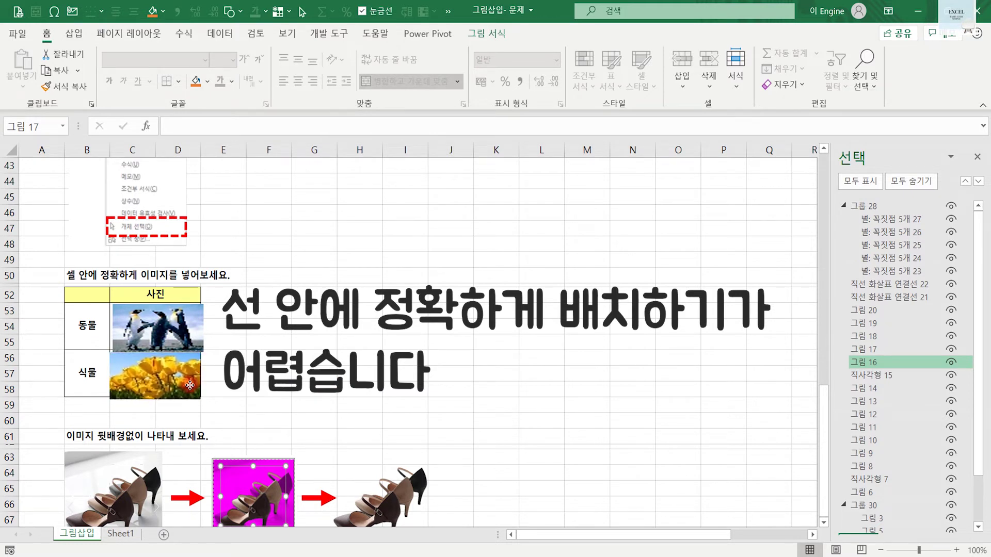
pyautogui.moveTo(193, 385)
pyautogui.mouseDown()
pyautogui.moveTo(399, 376)
pyautogui.moveTo(328, 421)
pyautogui.mouseUp()
pyautogui.moveTo(158, 328); pyautogui.dragTo(320, 300)
pyautogui.scroll(4, 682, 345)
pyautogui.scroll(7, 682, 354)
# Step: Alt-drag the penguin picture so it snaps exactly into the cell beside 동물
pyautogui.scroll(2, 682, 354)
pyautogui.scroll(-5, 432, 403)
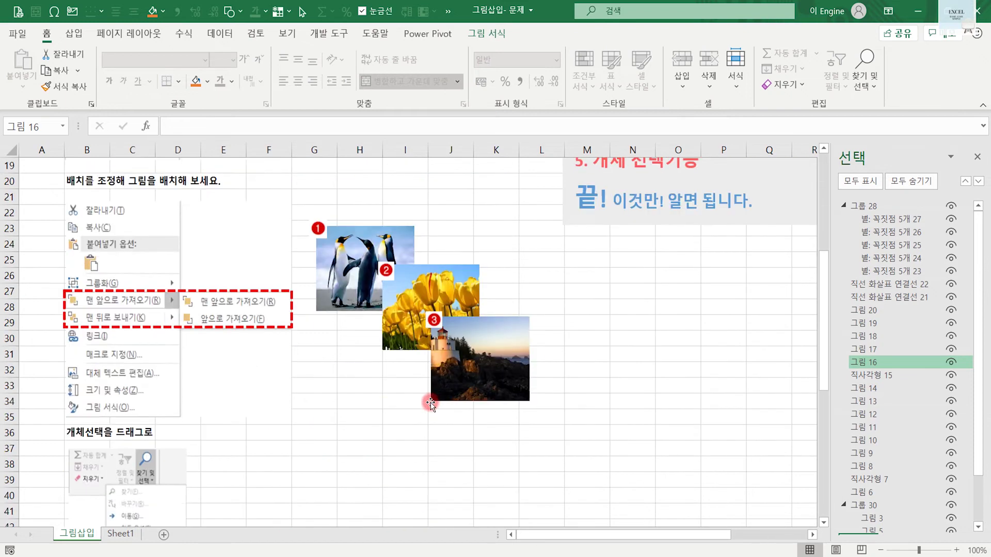
pyautogui.scroll(-8, 431, 403)
pyautogui.click(462, 326)
pyautogui.click(312, 304)
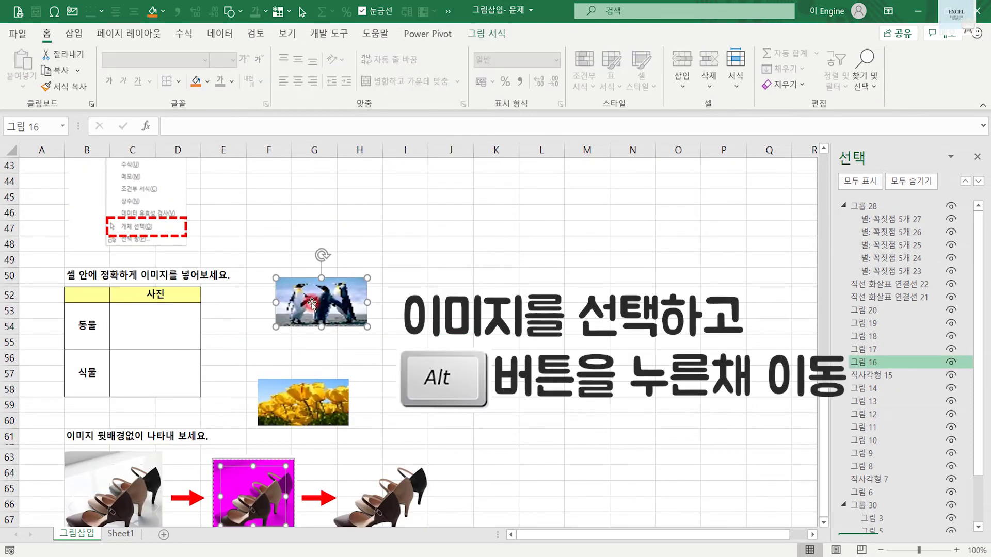
pyautogui.moveTo(319, 298)
pyautogui.mouseDown()
pyautogui.moveTo(287, 318)
pyautogui.moveTo(223, 320)
pyautogui.mouseUp()
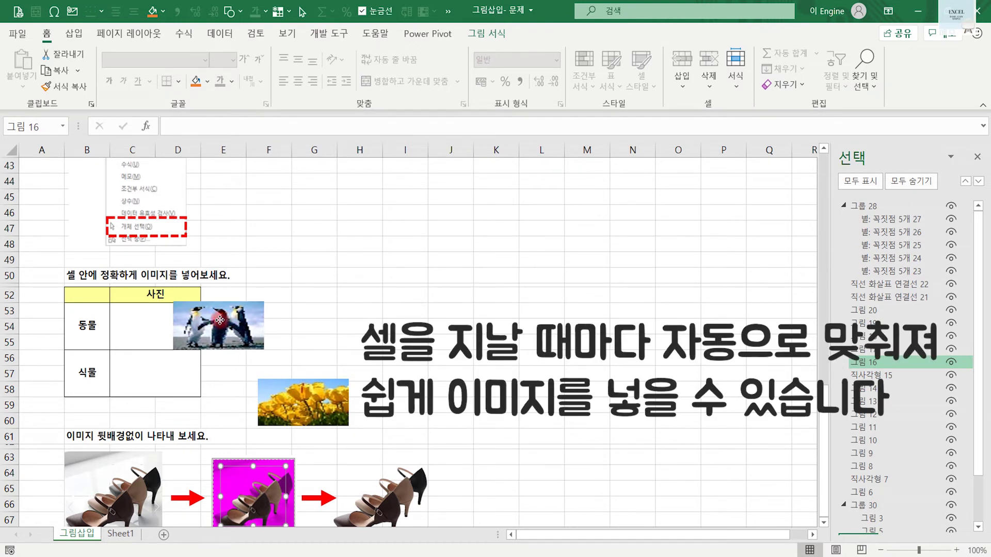
pyautogui.moveTo(220, 320); pyautogui.dragTo(161, 321)
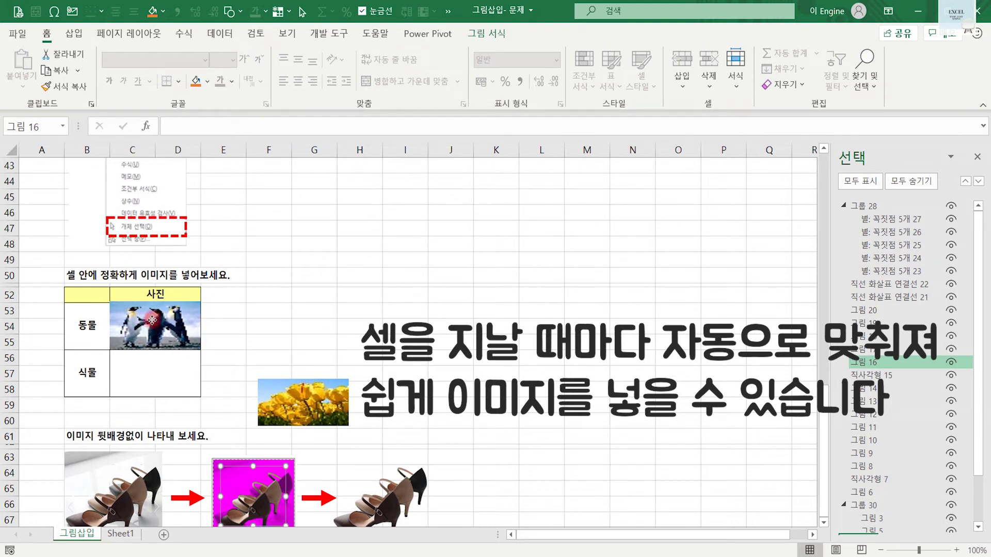
pyautogui.click(292, 325)
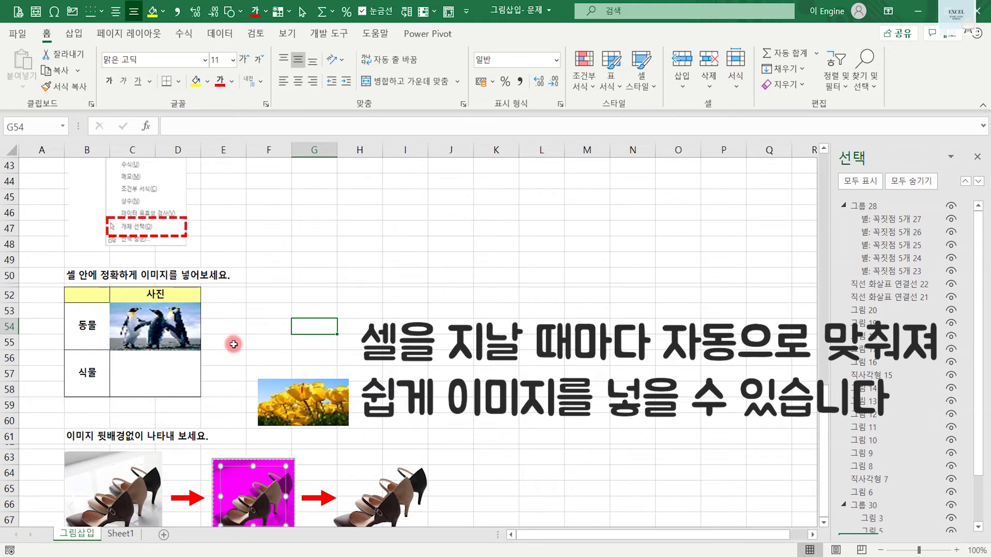
# Step: Alt-drag the flower picture so it snaps into the cell beside 식물
pyautogui.moveTo(309, 405)
pyautogui.mouseDown()
pyautogui.moveTo(228, 375)
pyautogui.moveTo(160, 376)
pyautogui.mouseUp()
pyautogui.click(364, 344)
pyautogui.scroll(-1, 201, 369)
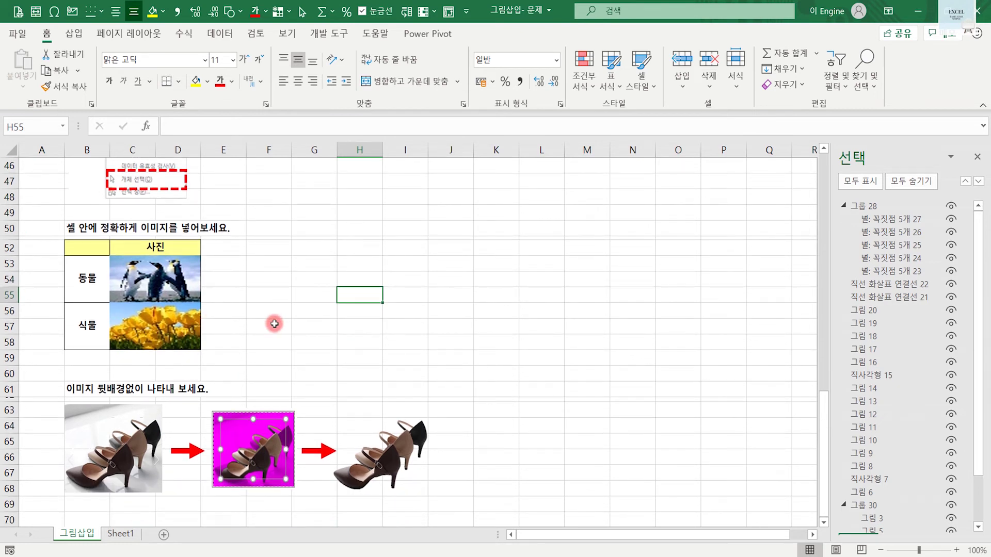
pyautogui.scroll(-3, 274, 324)
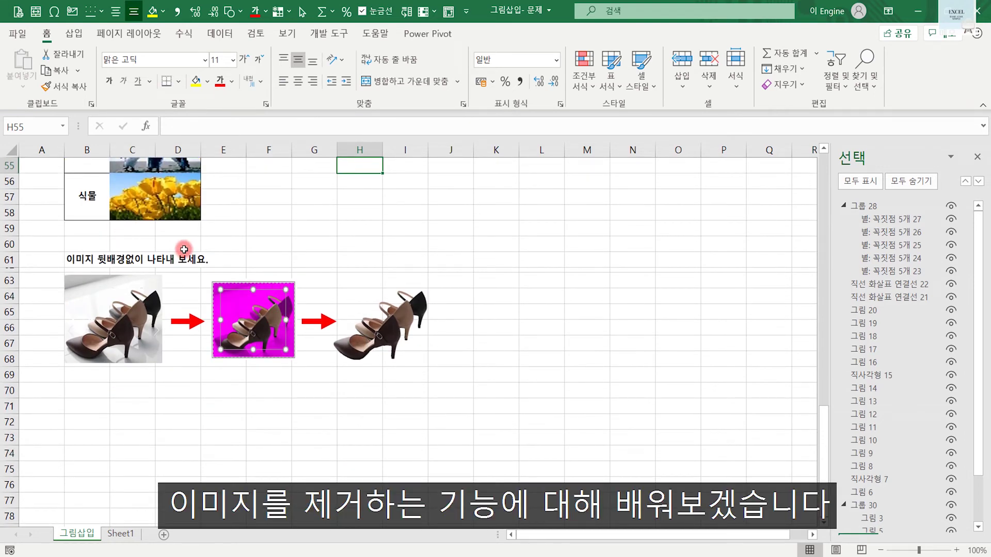
# Step: Select the first shoe photo and show its 그림 서식 (Picture Format) options
pyautogui.click(376, 245)
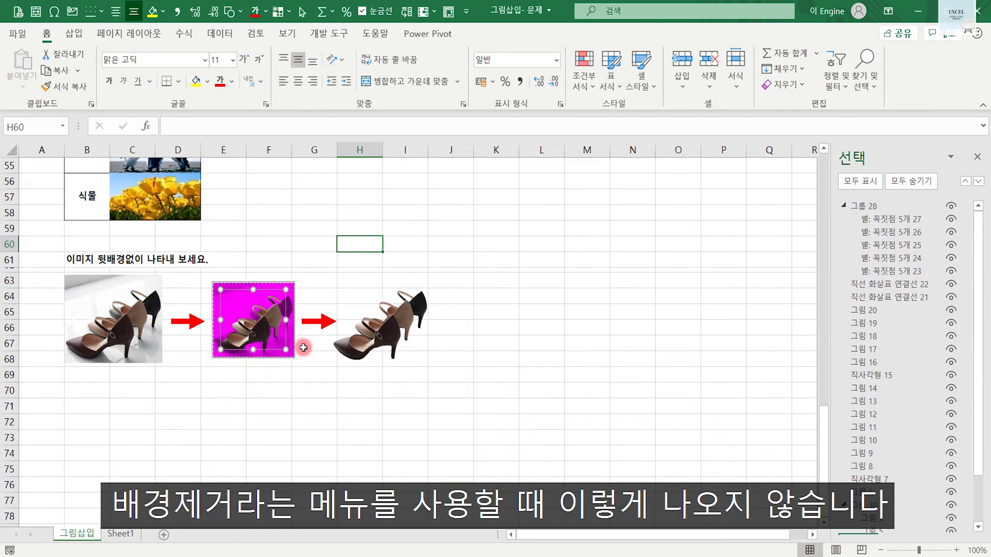
pyautogui.click(110, 304)
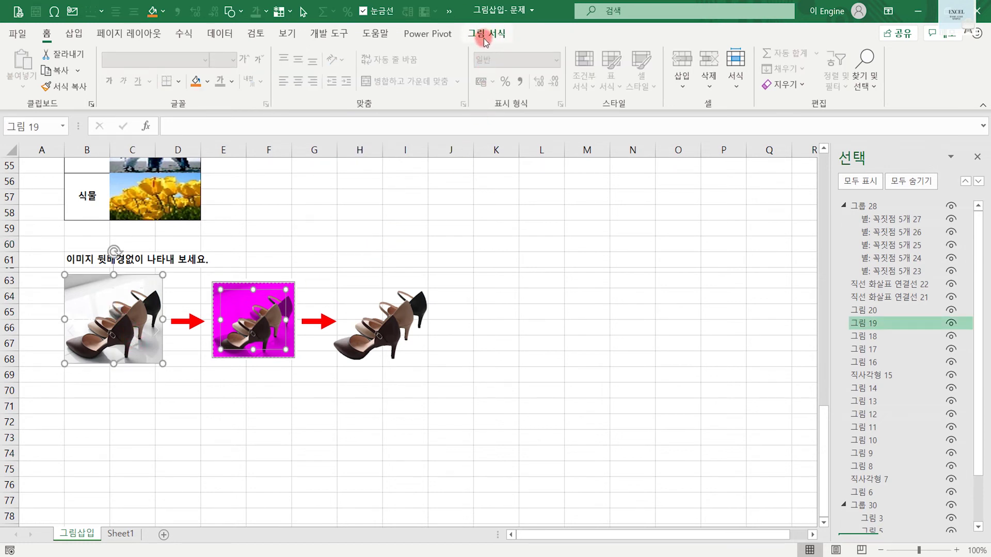
pyautogui.press('Escape')
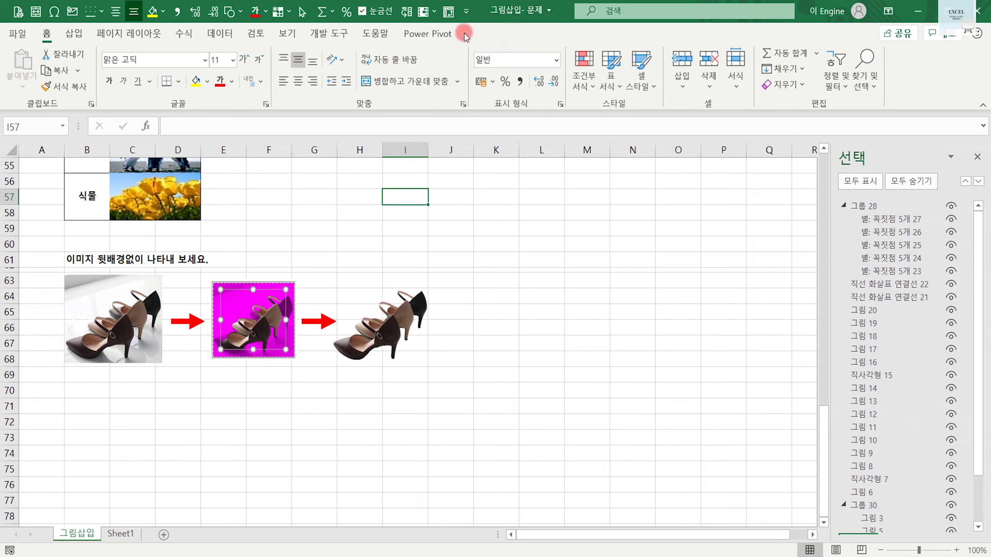
pyautogui.click(110, 312)
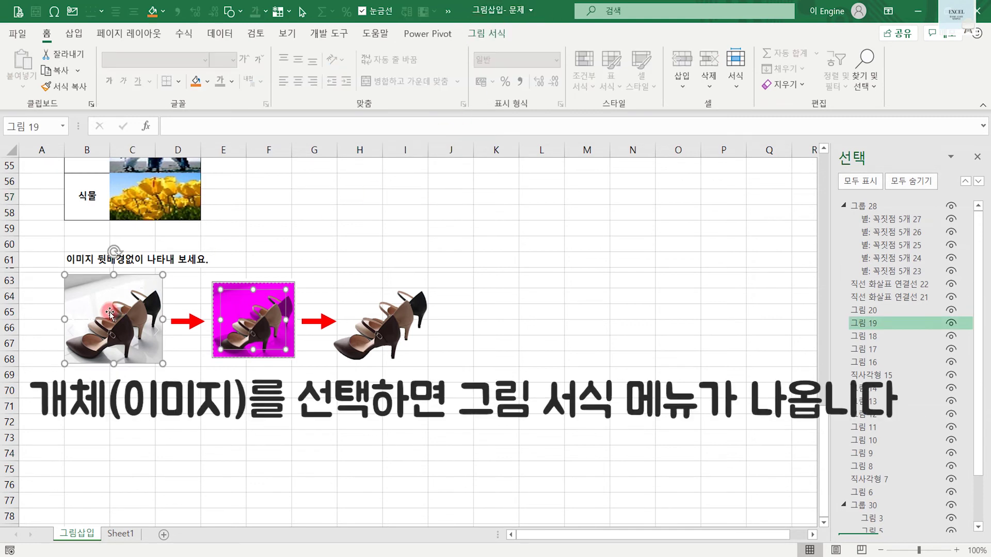
pyautogui.click(487, 34)
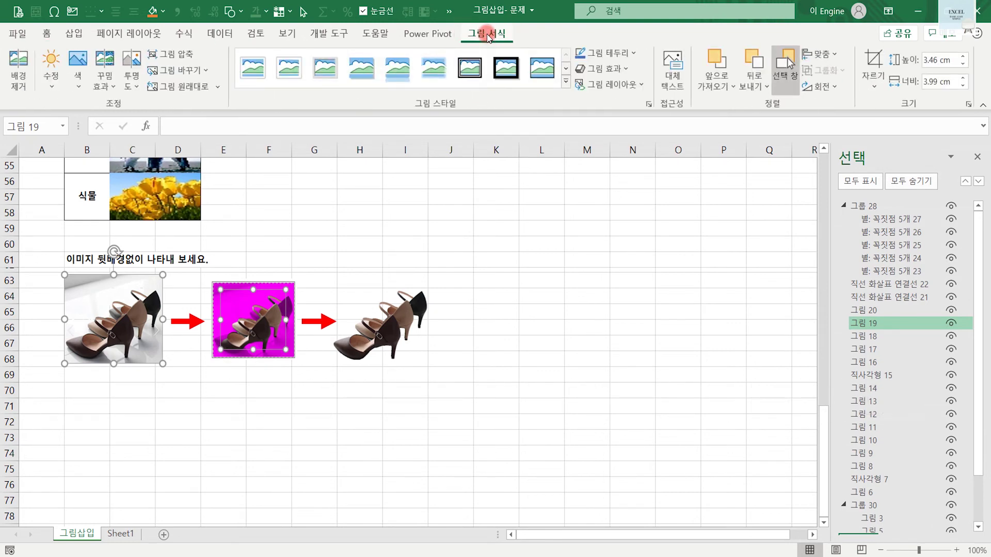
pyautogui.click(20, 75)
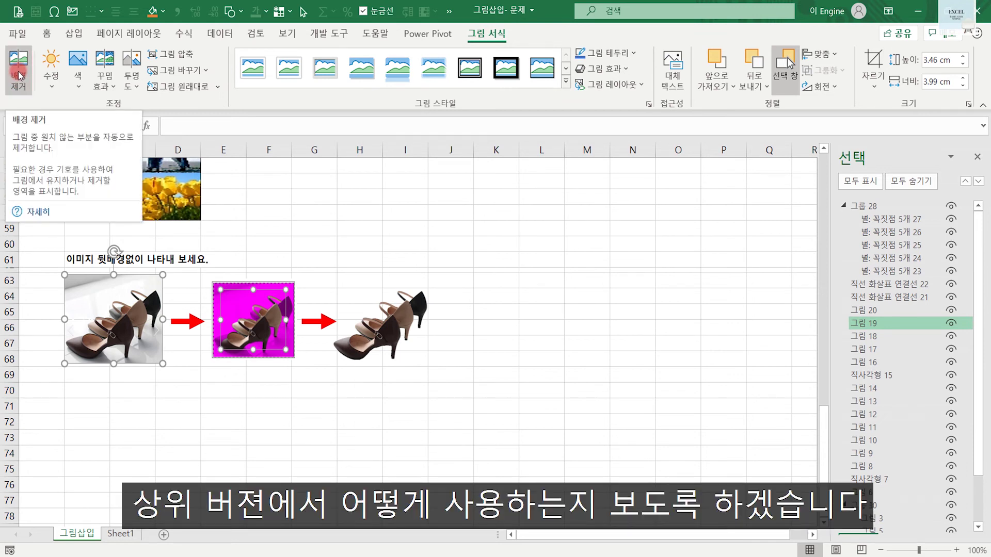
# Step: Start 배경 제거 on the shoe photo and choose 보관할 영역 표시 (Mark Areas to Keep)
pyautogui.click(19, 76)
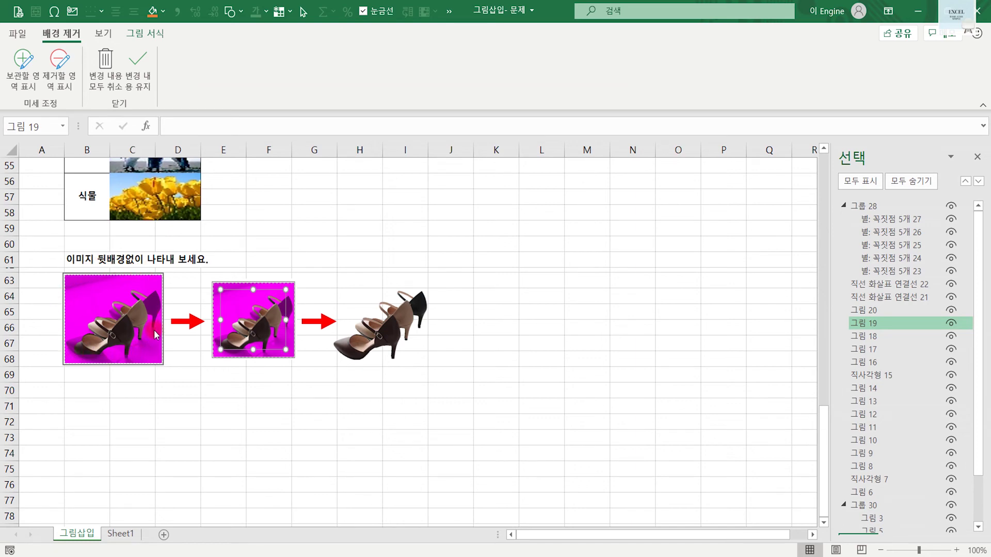
pyautogui.keyDown('ctrl'); pyautogui.scroll(1, 52, 451); pyautogui.keyUp('ctrl')
pyautogui.keyDown('ctrl'); pyautogui.scroll(-1, 52, 452); pyautogui.keyUp('ctrl')
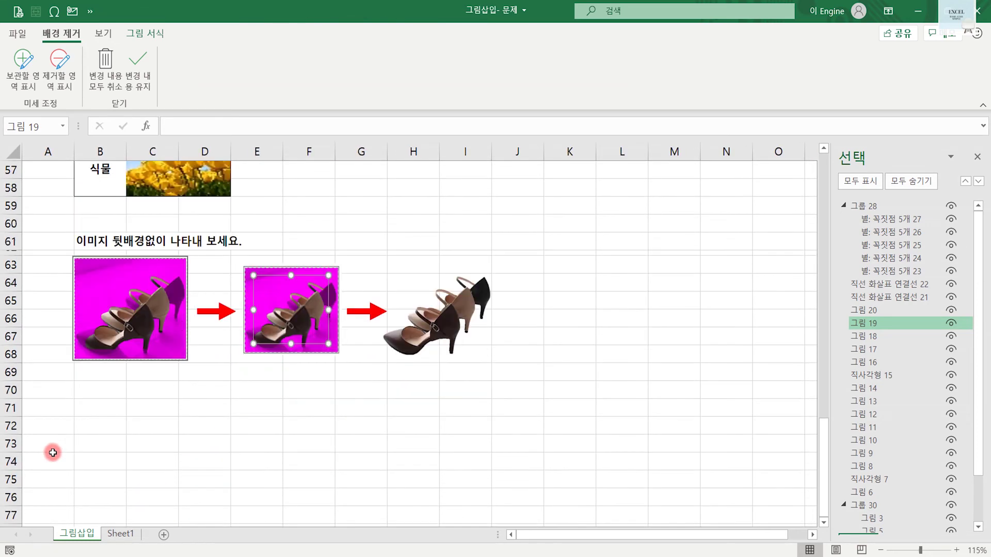
pyautogui.keyDown('ctrl'); pyautogui.scroll(1, 67, 457); pyautogui.keyUp('ctrl')
pyautogui.keyDown('ctrl'); pyautogui.scroll(1, 69, 454); pyautogui.keyUp('ctrl')
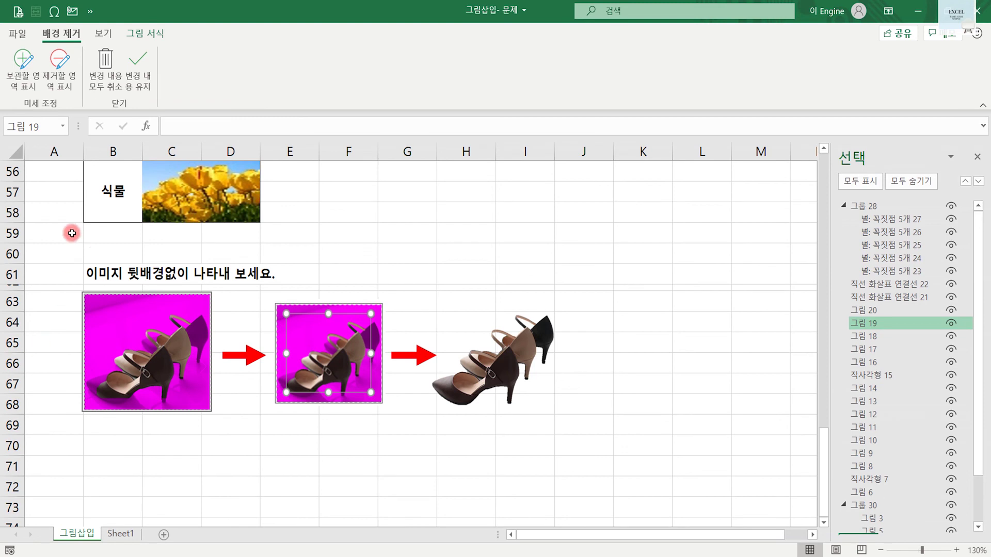
pyautogui.click(25, 58)
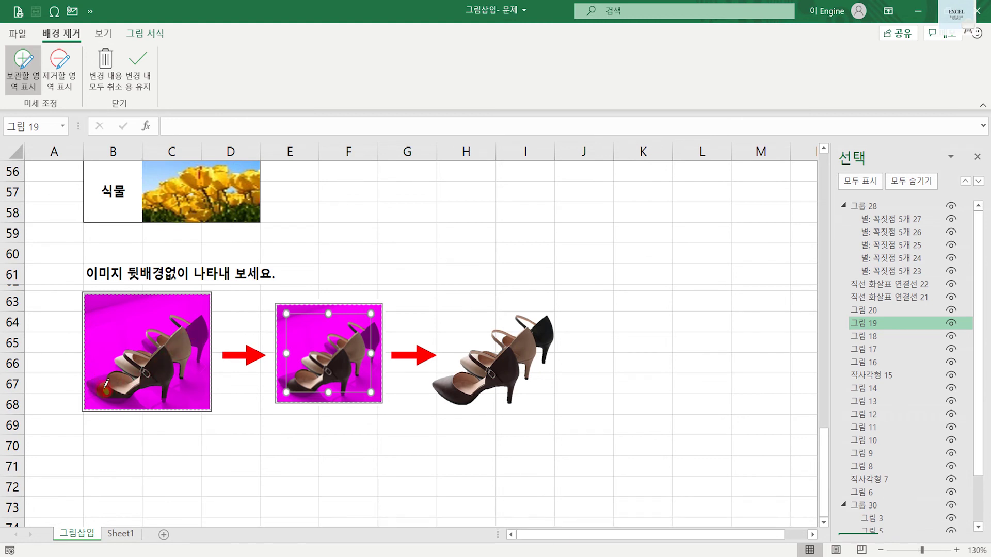
# Step: Mark the front shoe's toe, strap and heel and the black back shoe as kept areas
pyautogui.moveTo(106, 391)
pyautogui.mouseDown()
pyautogui.moveTo(103, 381)
pyautogui.moveTo(127, 393)
pyautogui.moveTo(120, 400)
pyautogui.mouseUp()
pyautogui.click(144, 350)
pyautogui.click(156, 386)
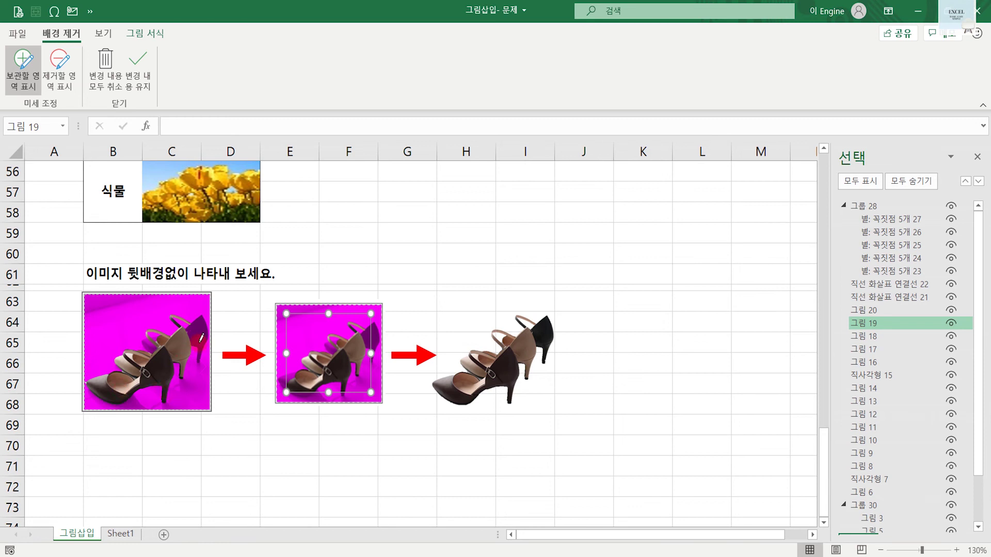
pyautogui.click(180, 343)
pyautogui.moveTo(194, 332); pyautogui.dragTo(198, 359)
pyautogui.click(190, 323)
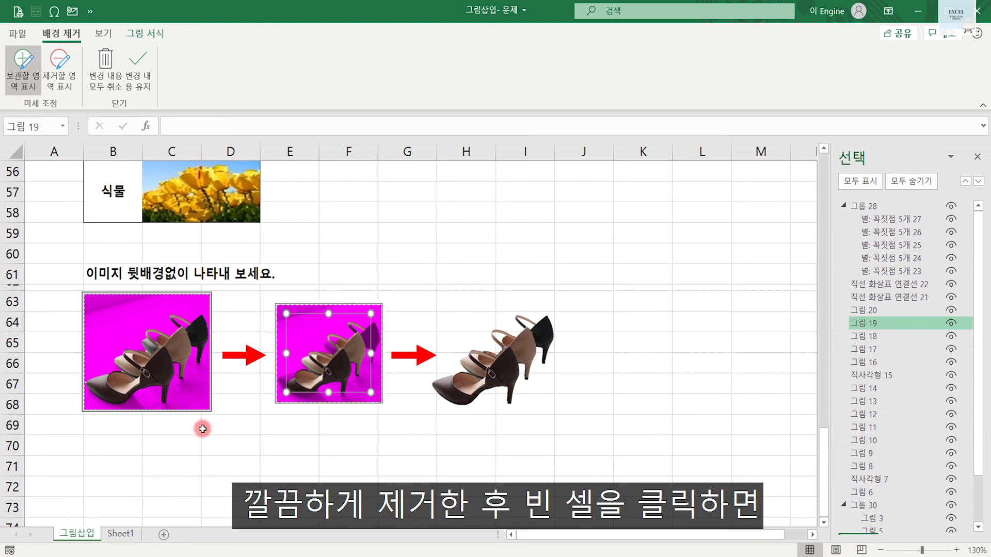
pyautogui.click(220, 446)
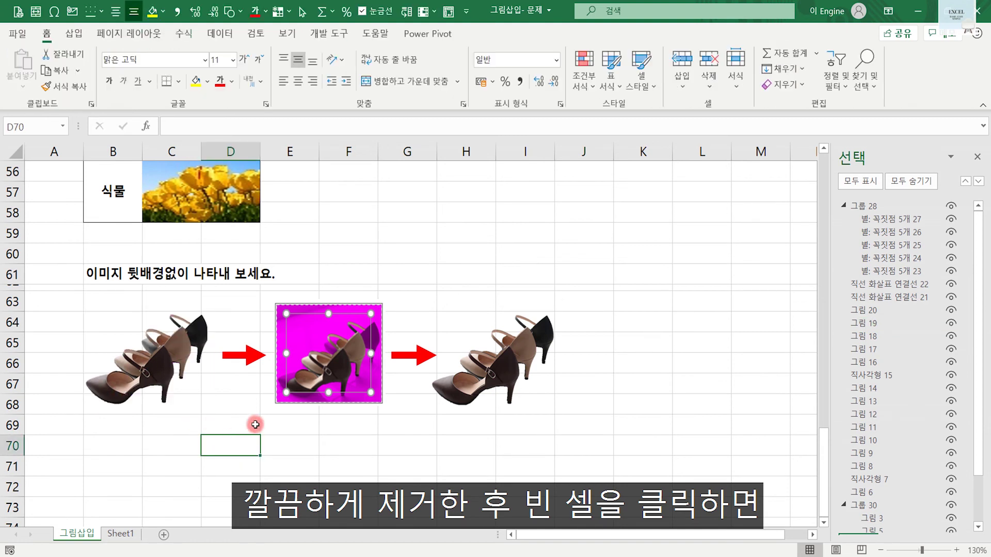
# Step: Select the first shoe photo to confirm its background is gone, then deselect it
pyautogui.moveTo(163, 350); pyautogui.dragTo(515, 446)
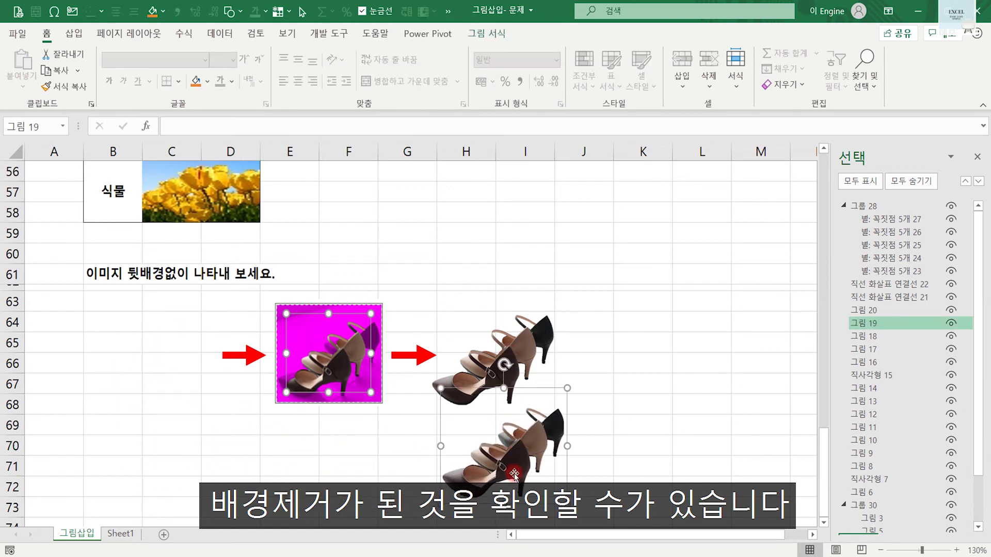
pyautogui.click(283, 469)
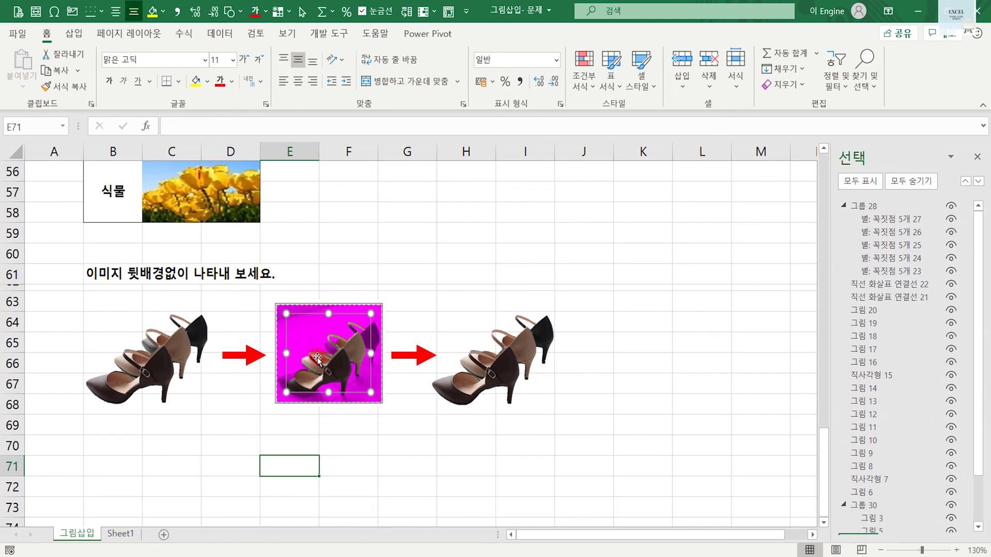
pyautogui.click(477, 233)
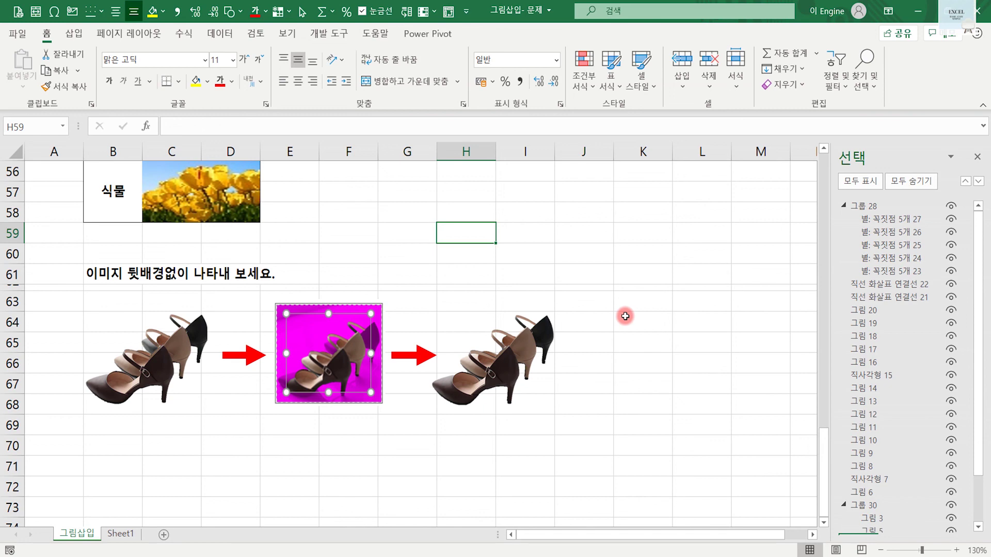
# Step: Send the penguin, tulip and lighthouse picture group to the back with 맨 뒤로 보내기
pyautogui.scroll(2, 626, 317)
pyautogui.scroll(2, 625, 316)
pyautogui.scroll(15, 625, 317)
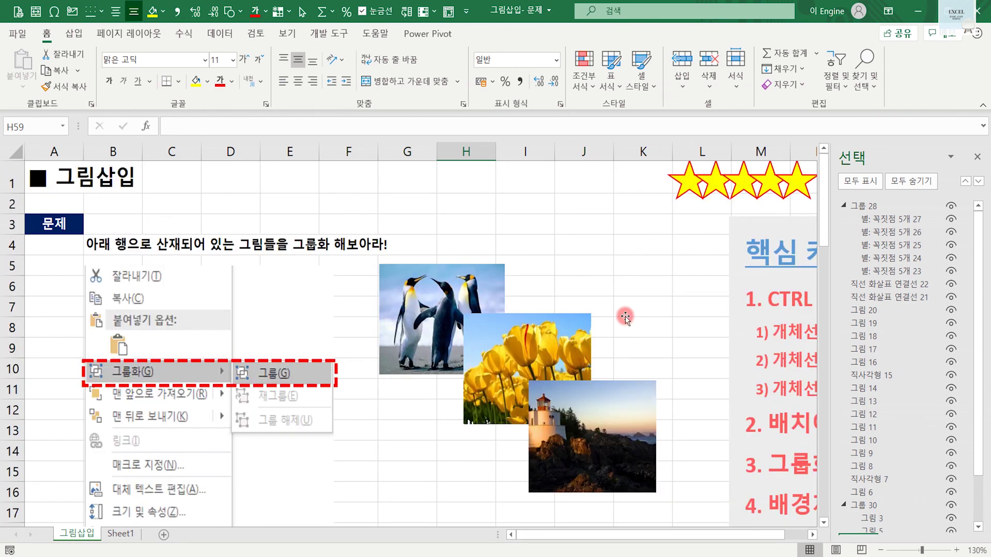
pyautogui.keyDown('ctrl'); pyautogui.scroll(-2, 622, 260); pyautogui.keyUp('ctrl')
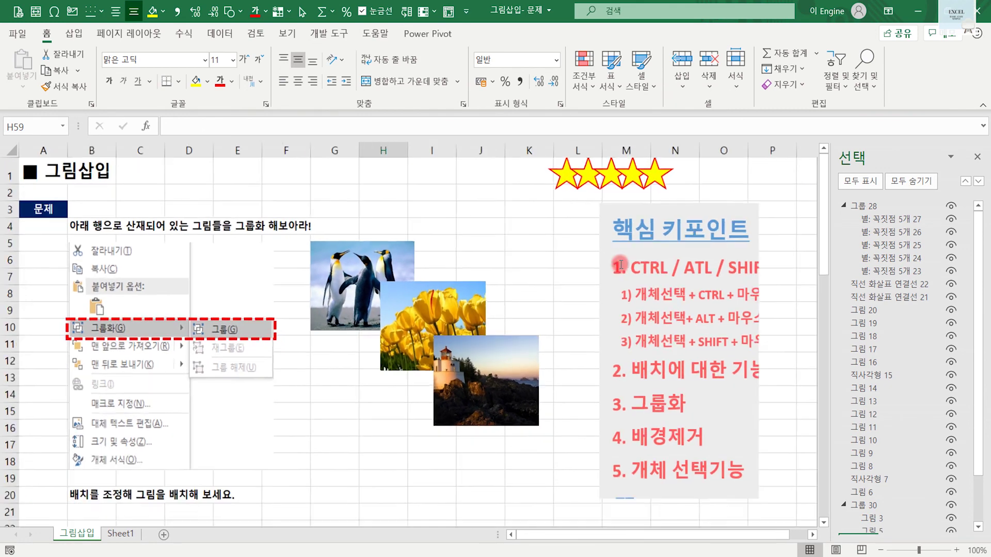
pyautogui.keyDown('ctrl'); pyautogui.scroll(-1, 468, 243); pyautogui.keyUp('ctrl')
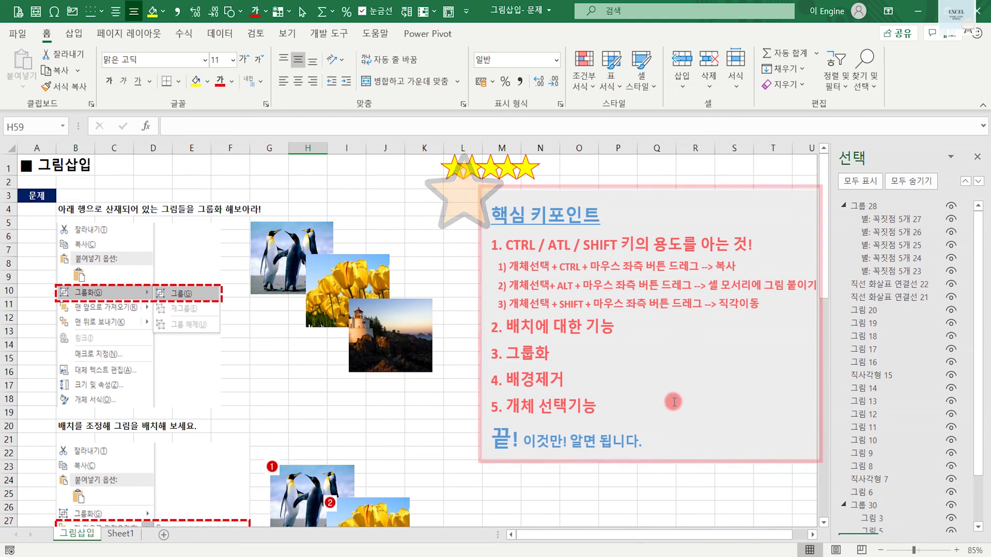
pyautogui.rightClick(316, 241)
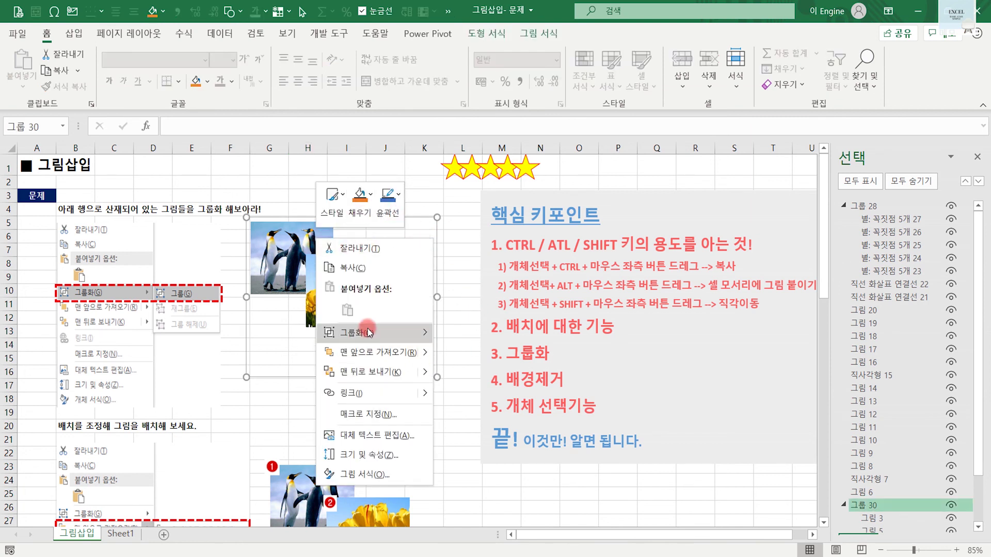
pyautogui.click(411, 371)
pyautogui.click(385, 429)
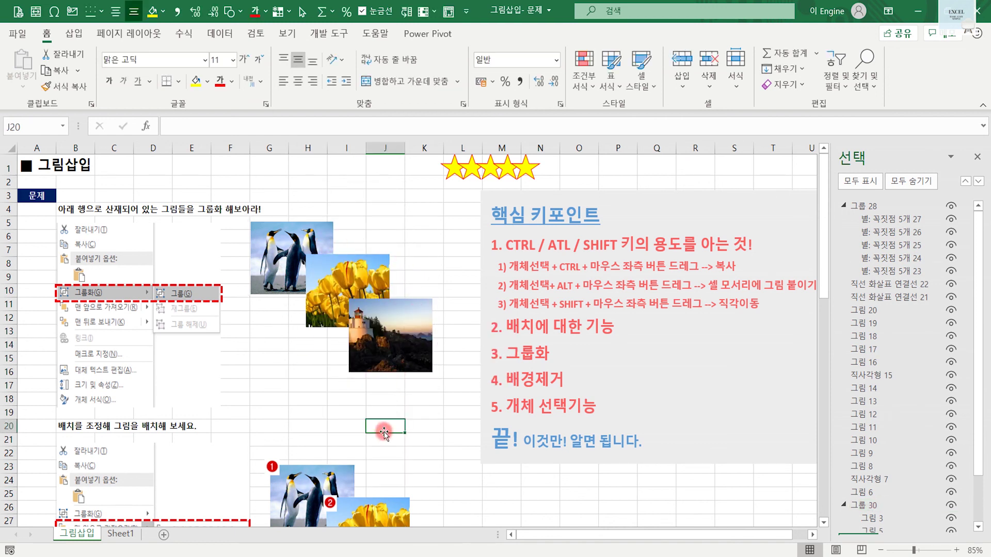